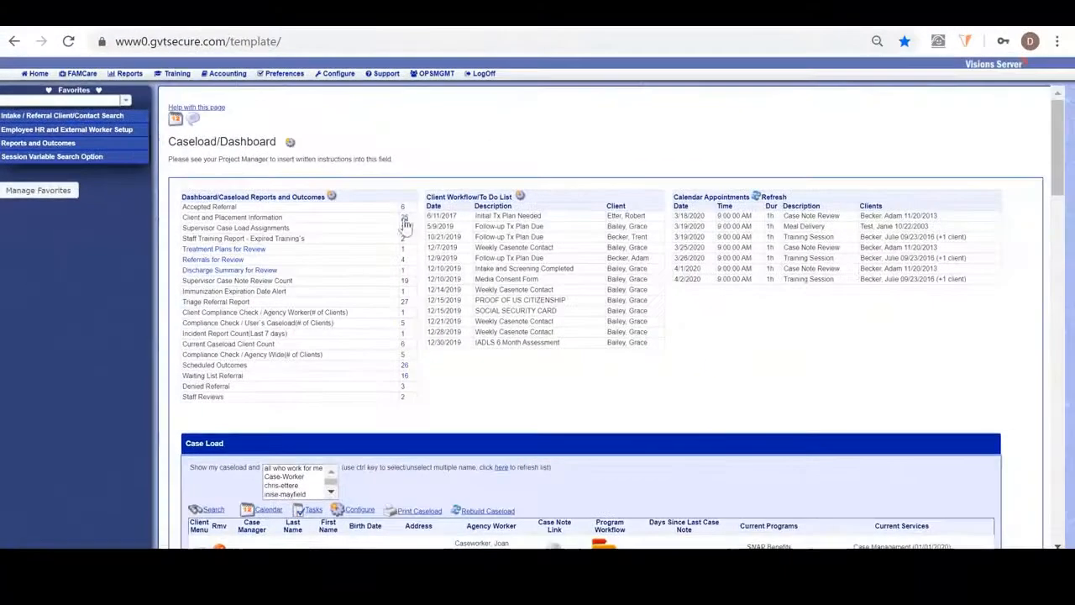
- Open the Client and Placement Information report from its dashboard count and toggle the graph display off and on
left_click(404, 218)
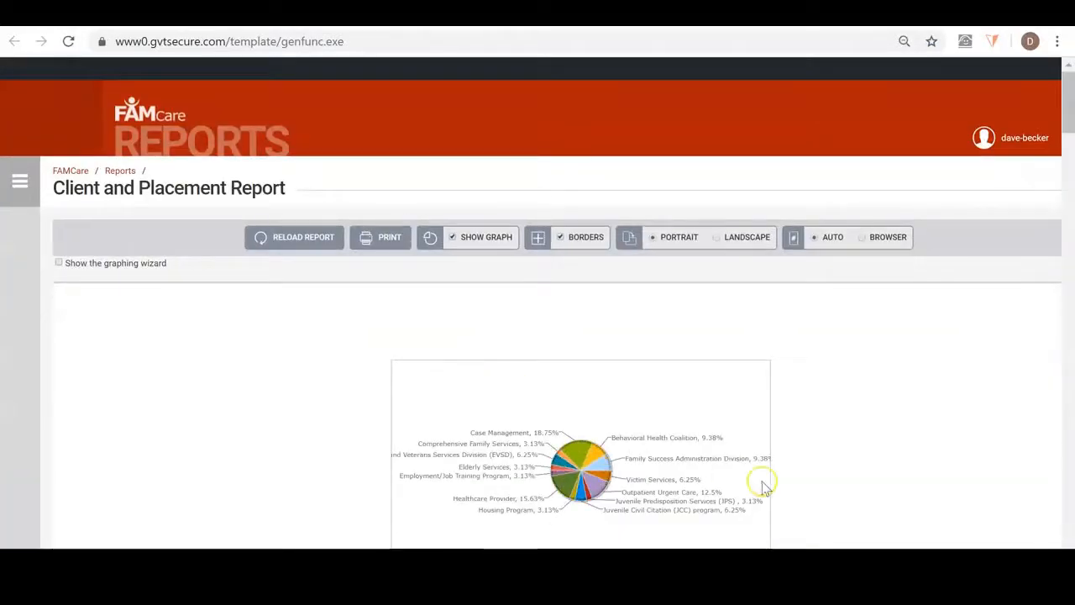
scroll(691, 344, "down", 1)
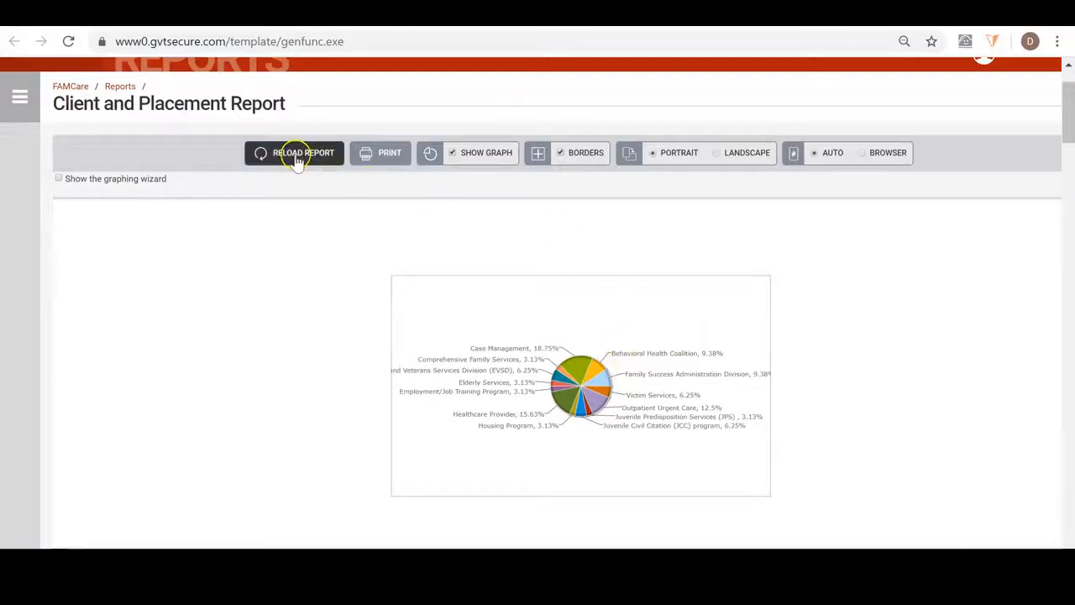
left_click(450, 151)
left_click(450, 151)
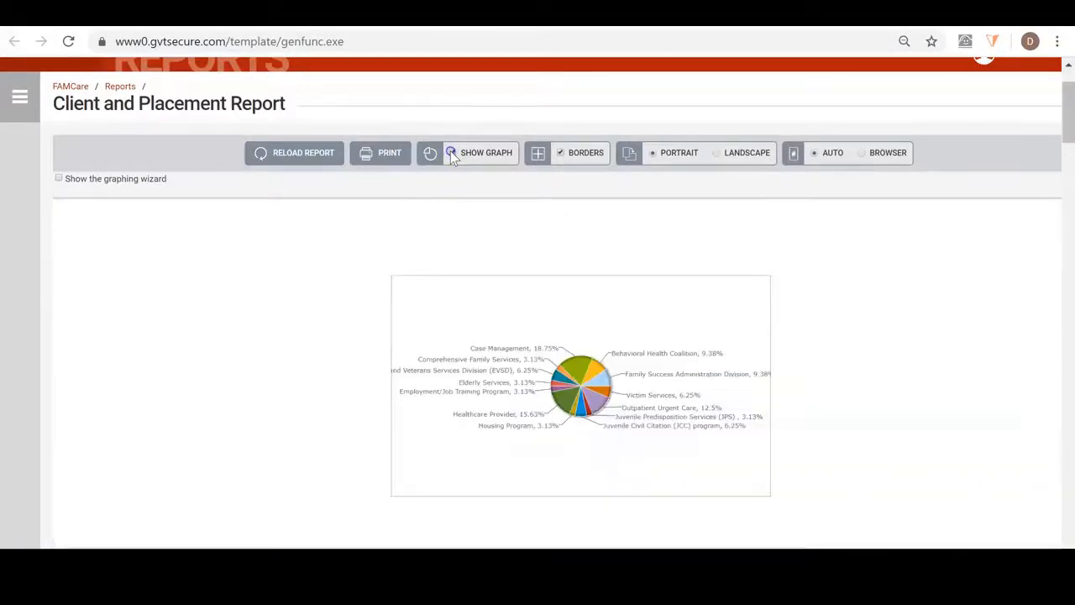
- Review the report's client placement records grouped by program
scroll(340, 280, "down", 5)
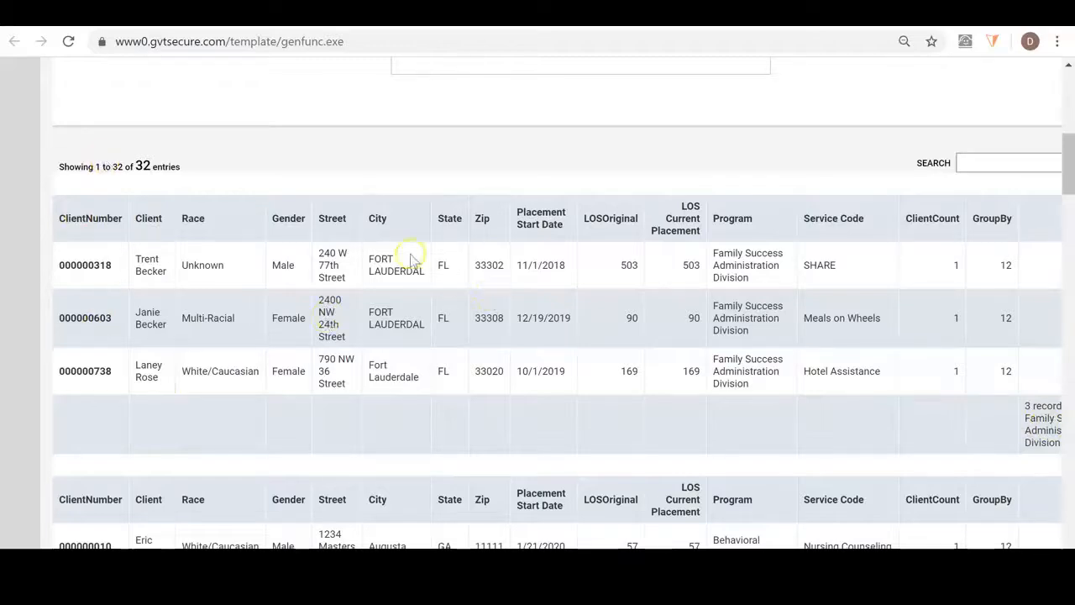
scroll(508, 265, "down", 3)
scroll(508, 263, "down", 5)
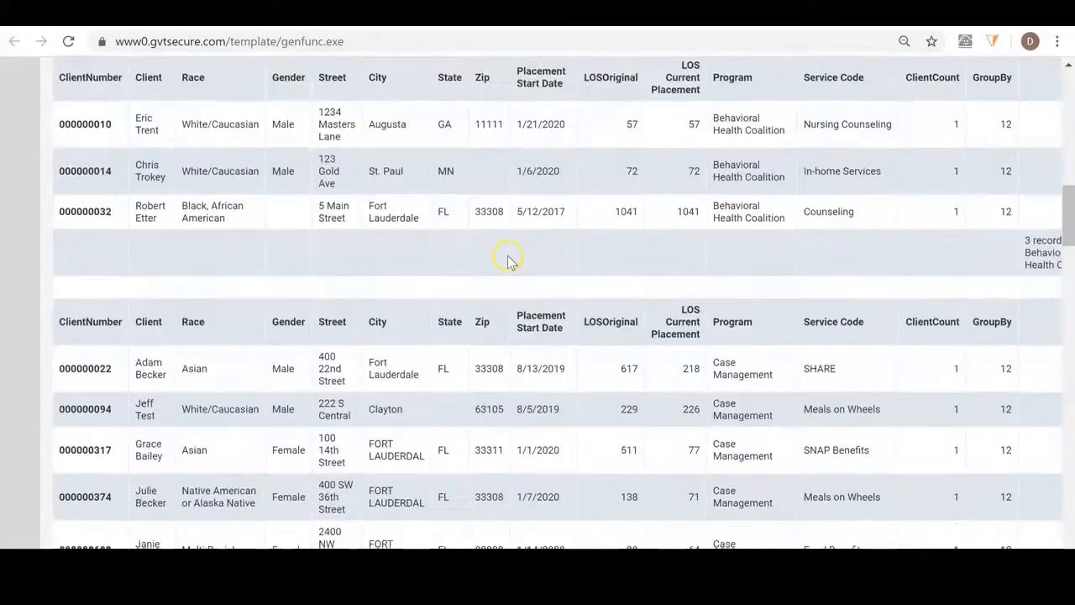
scroll(508, 249, "down", 3)
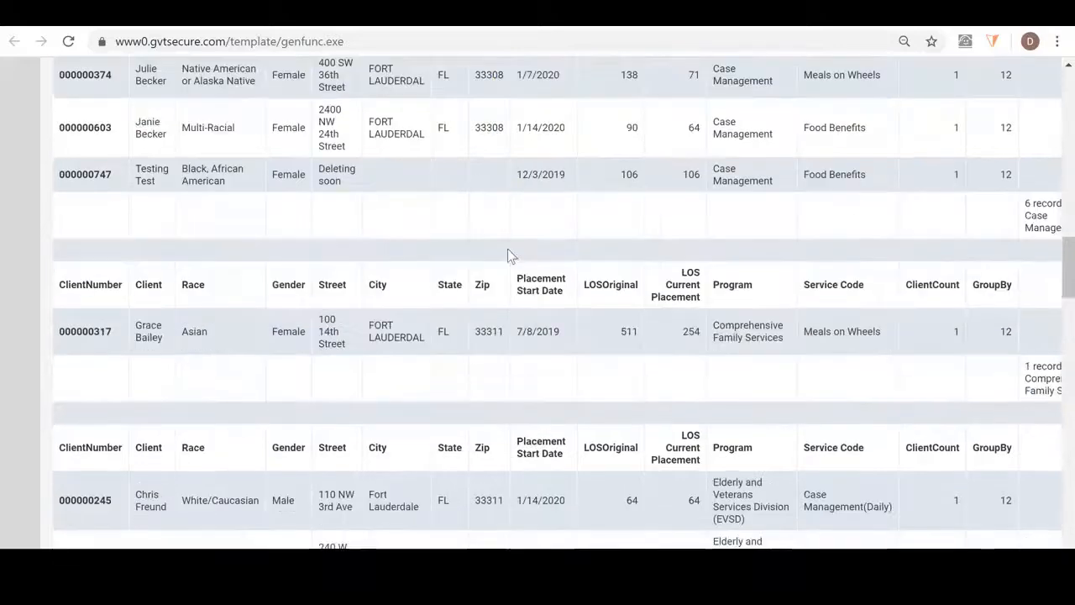
scroll(555, 319, "down", 9)
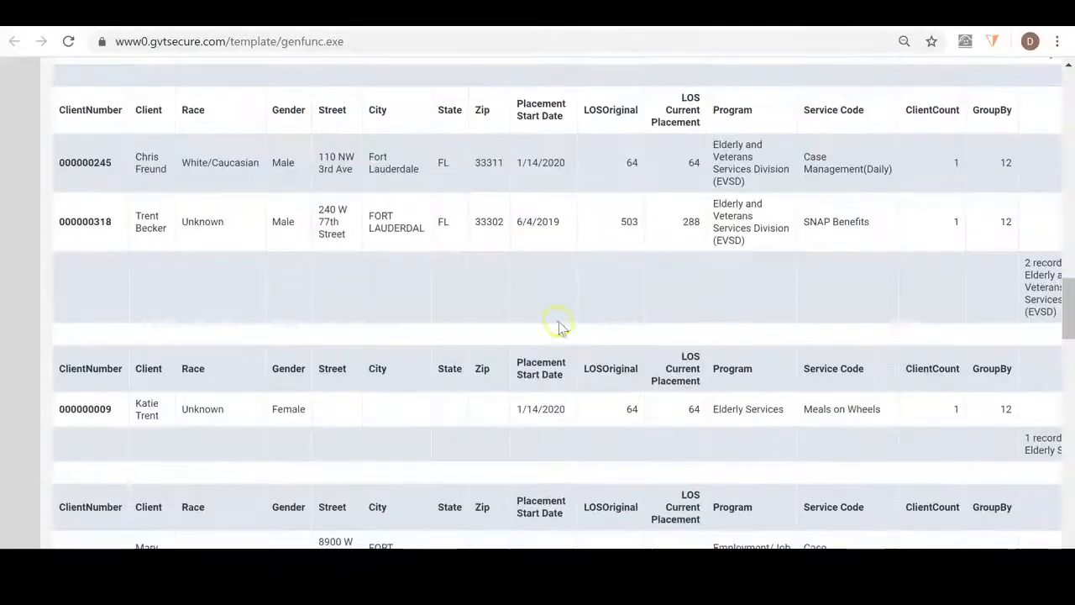
scroll(554, 319, "up", 6)
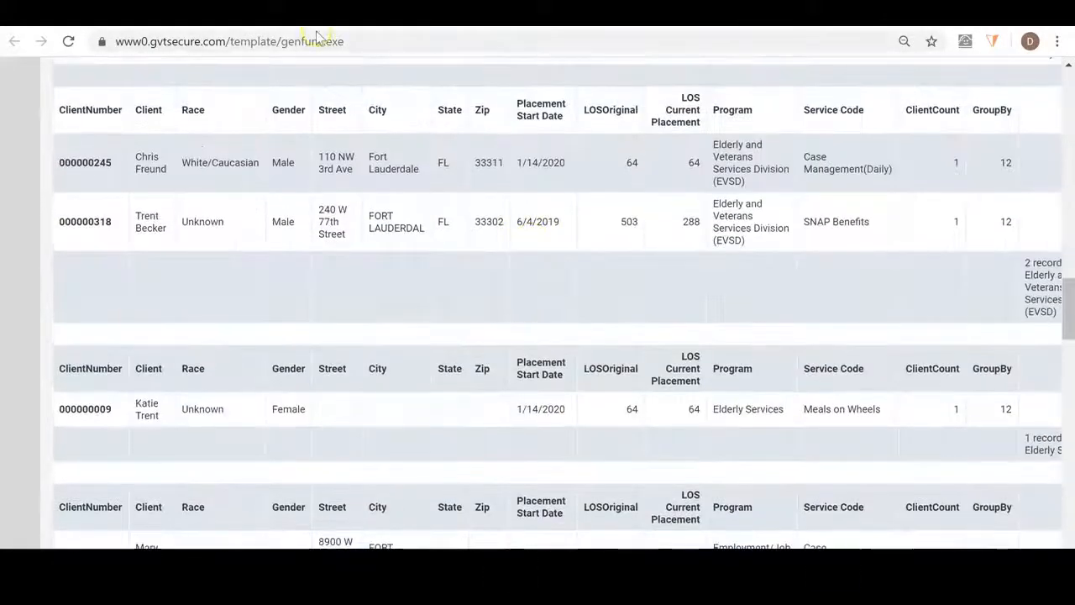
- Return to the Caseload/Dashboard page and open the Reports and Outcomes list in its own window
left_click(294, 15)
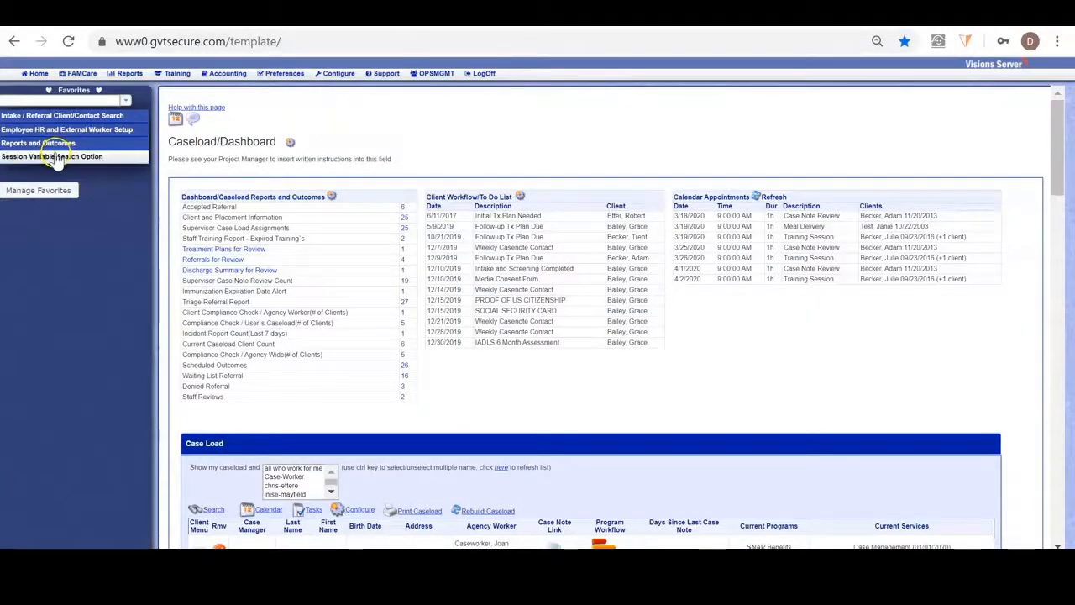
left_click(126, 73)
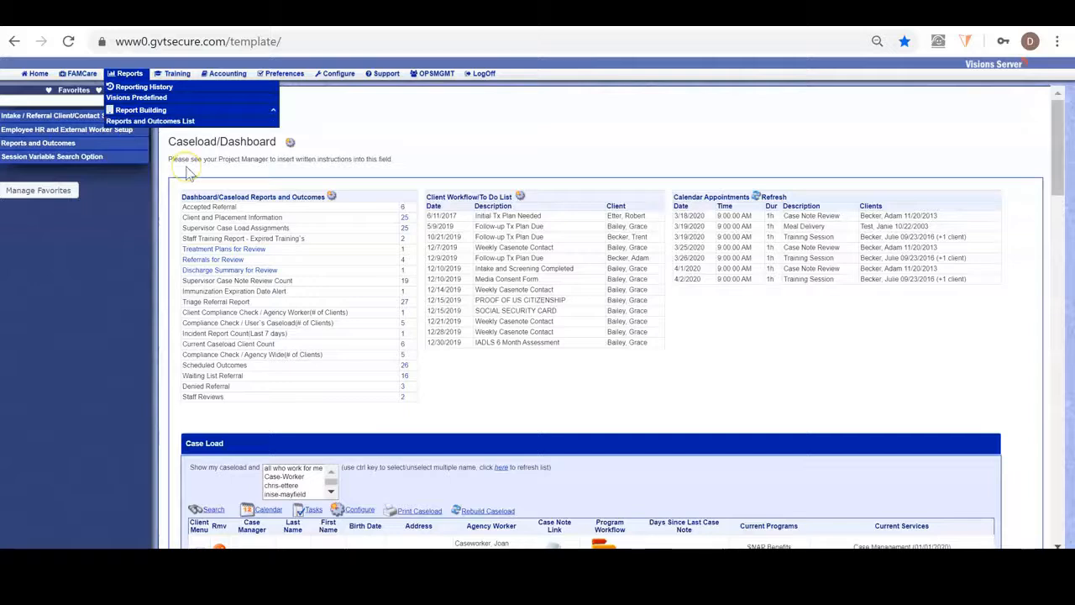
left_click(171, 121)
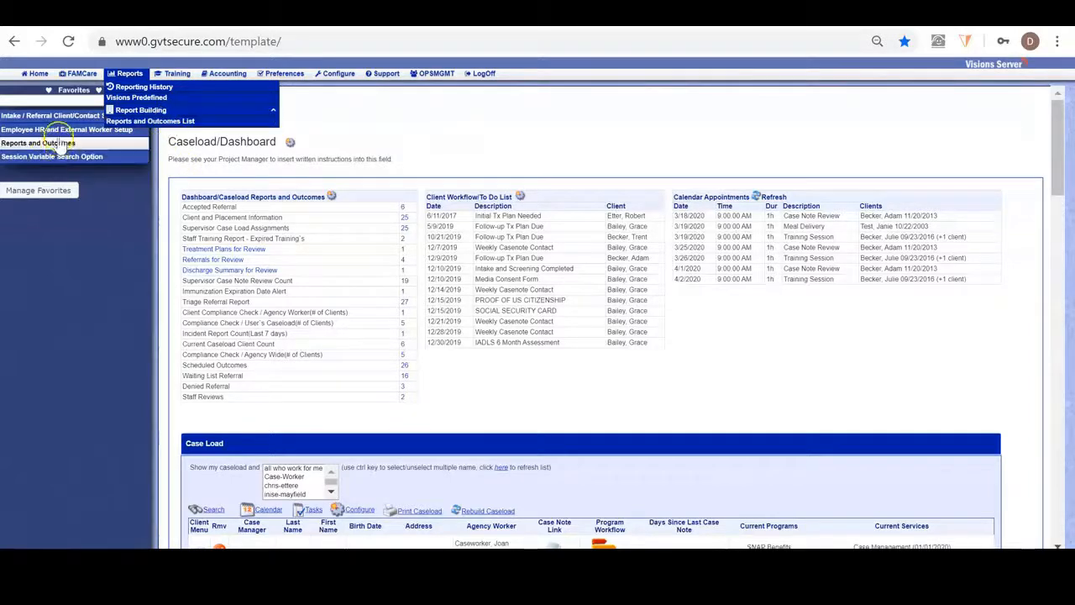
left_click(58, 143)
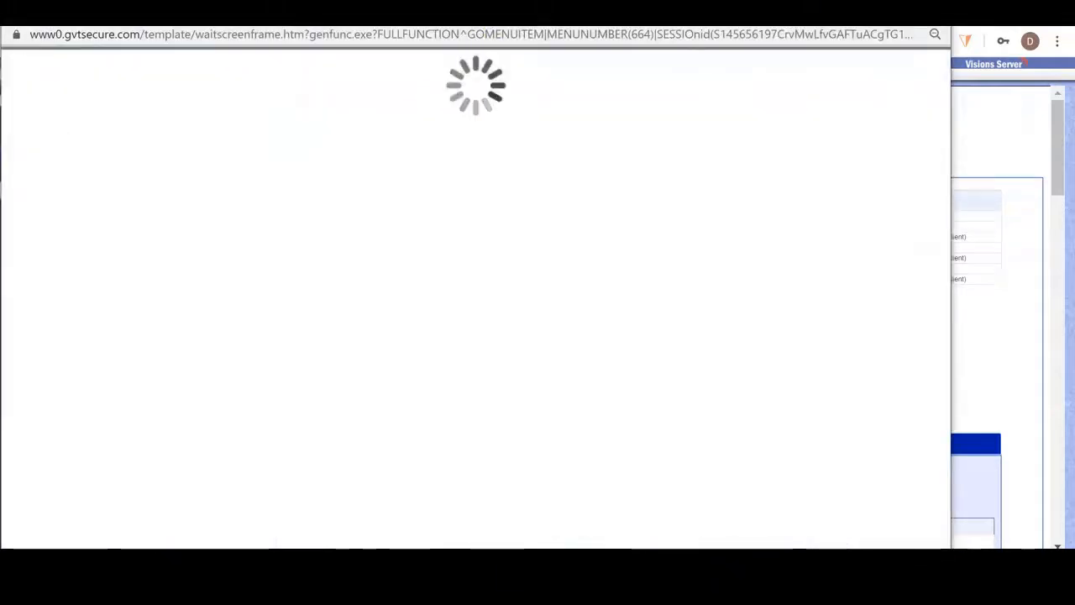
left_click_drag(516, 12, 570, 14)
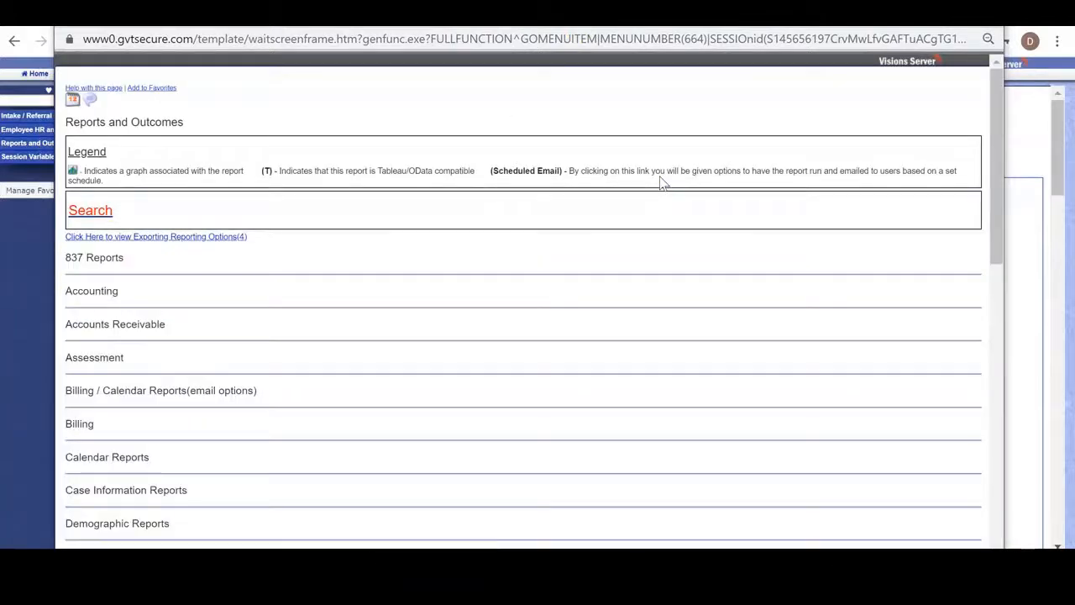
- Reveal the report search fields and open Client and Placement Report with Date Range from the Sample Reports category
left_click(93, 210)
left_click(201, 274)
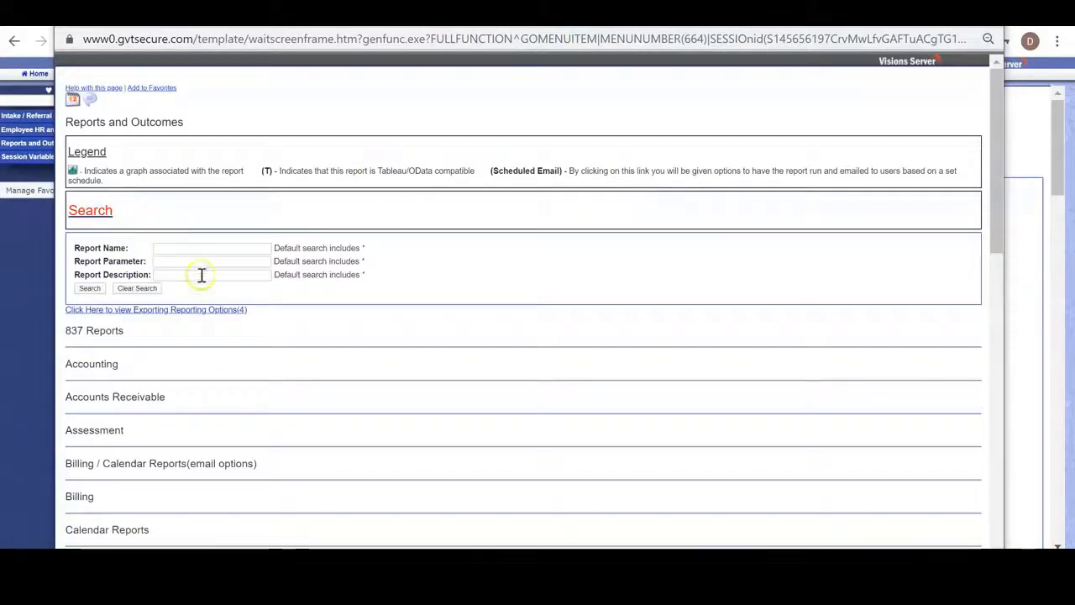
scroll(278, 185, "down", 2)
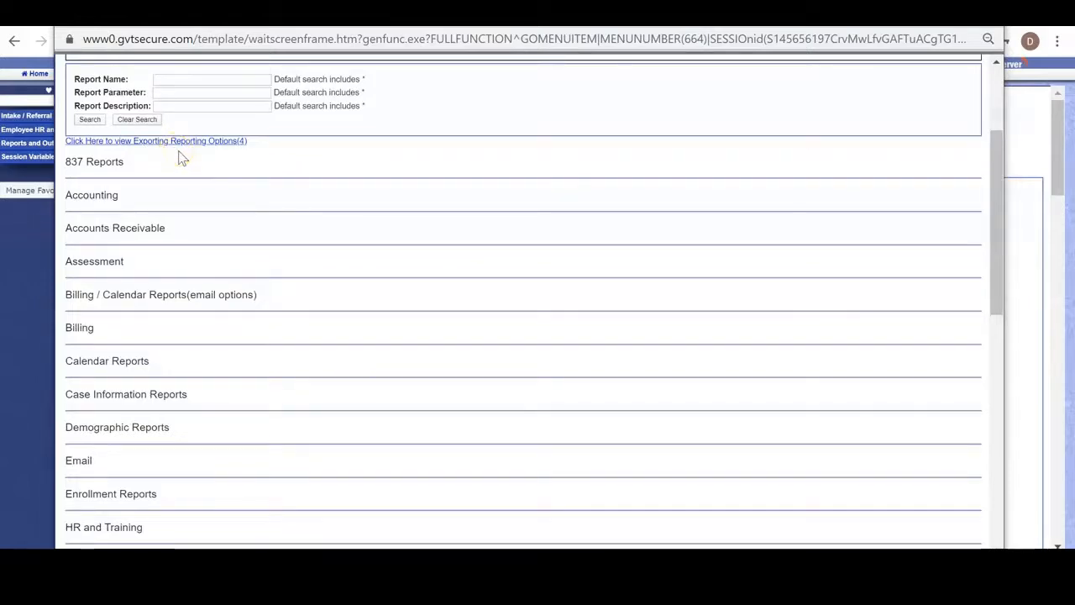
scroll(220, 224, "down", 5)
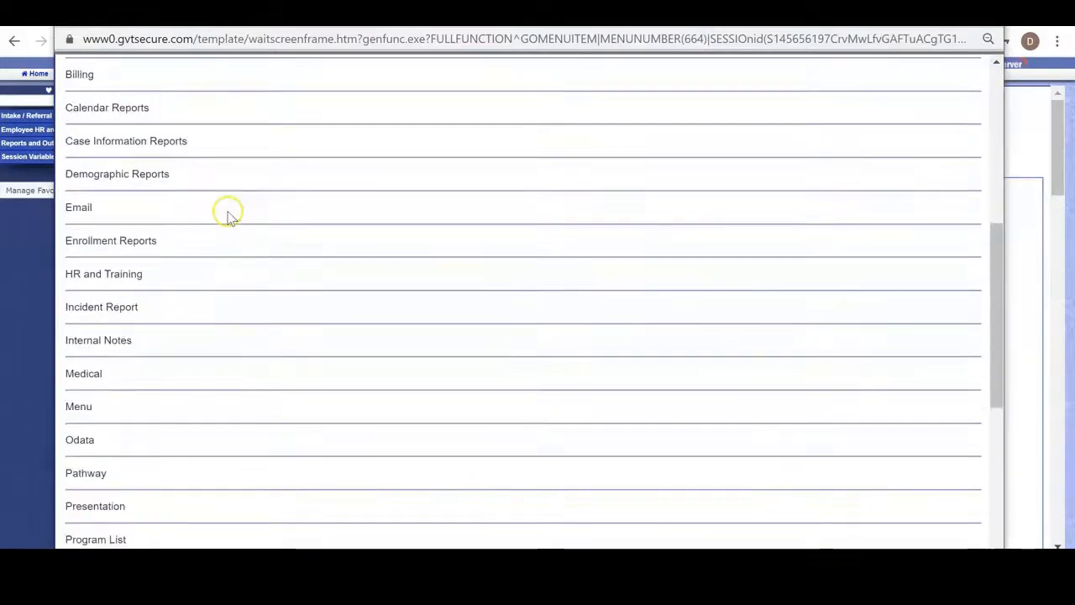
scroll(239, 232, "down", 2)
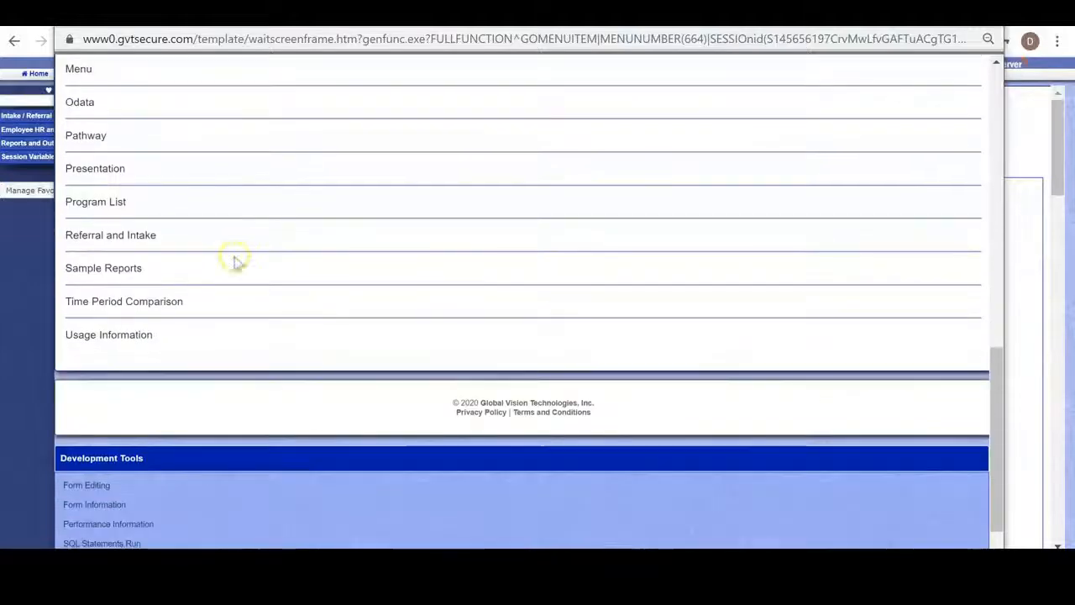
left_click(118, 271)
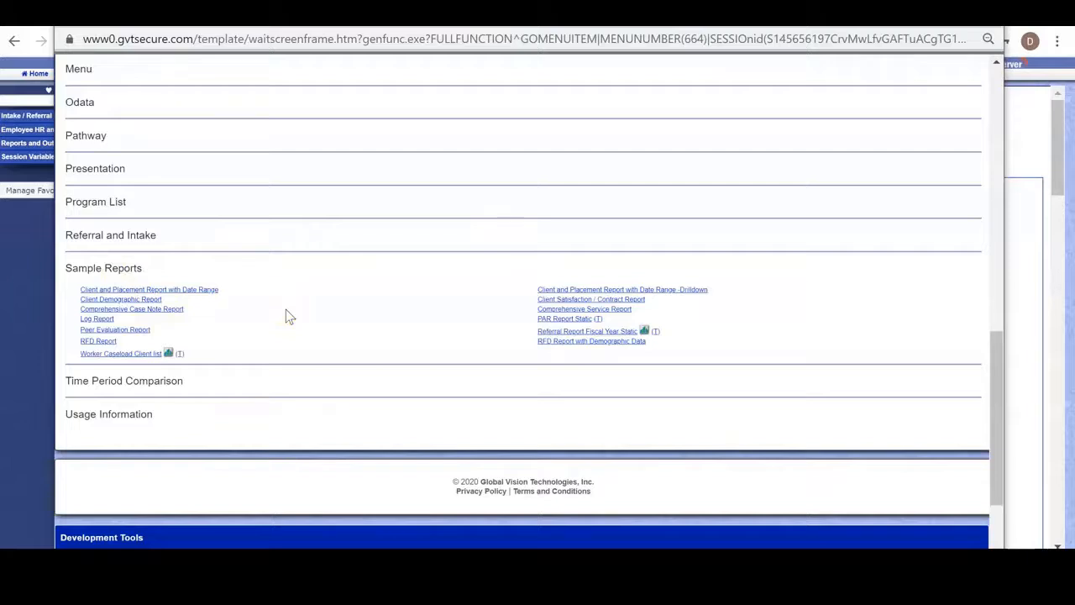
left_click(184, 294)
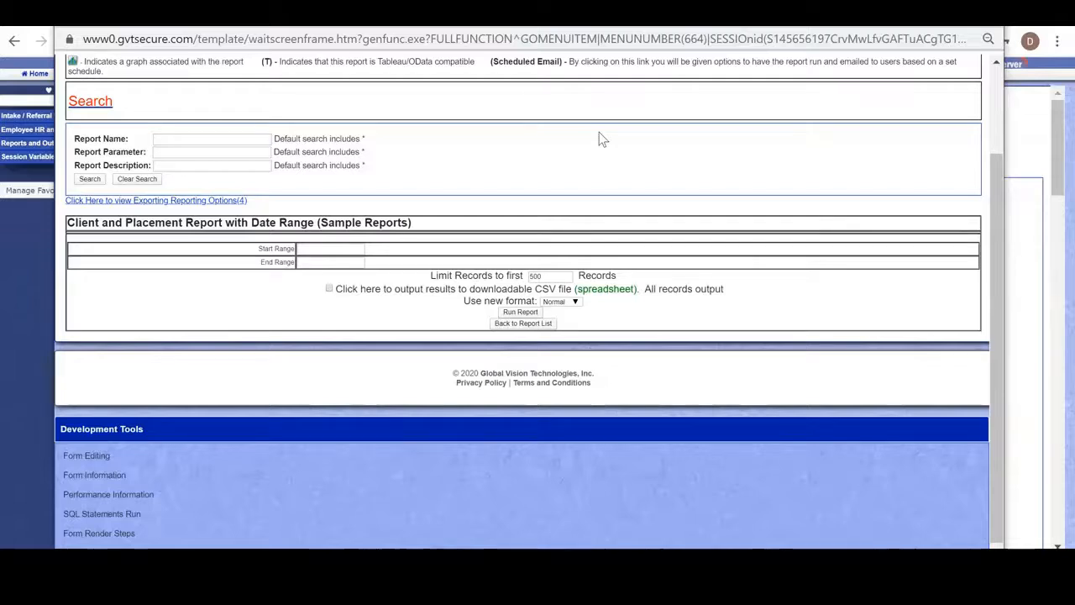
- Set the report's date range from 03/01/2017 to 03/03/2020
left_click(315, 249)
left_click(319, 276)
left_click(307, 263)
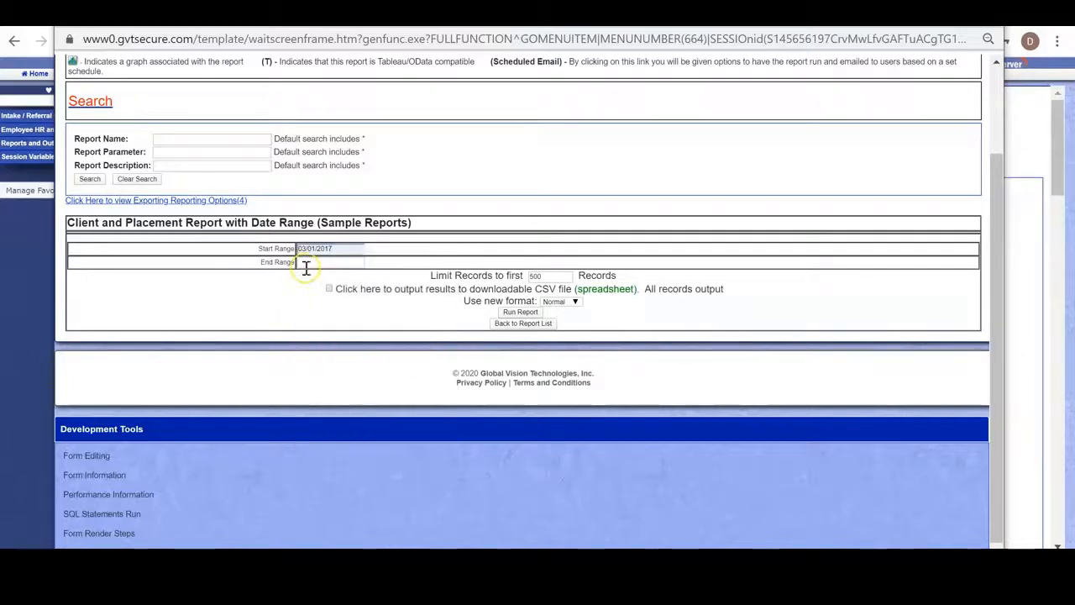
left_click(314, 294)
left_click(281, 293)
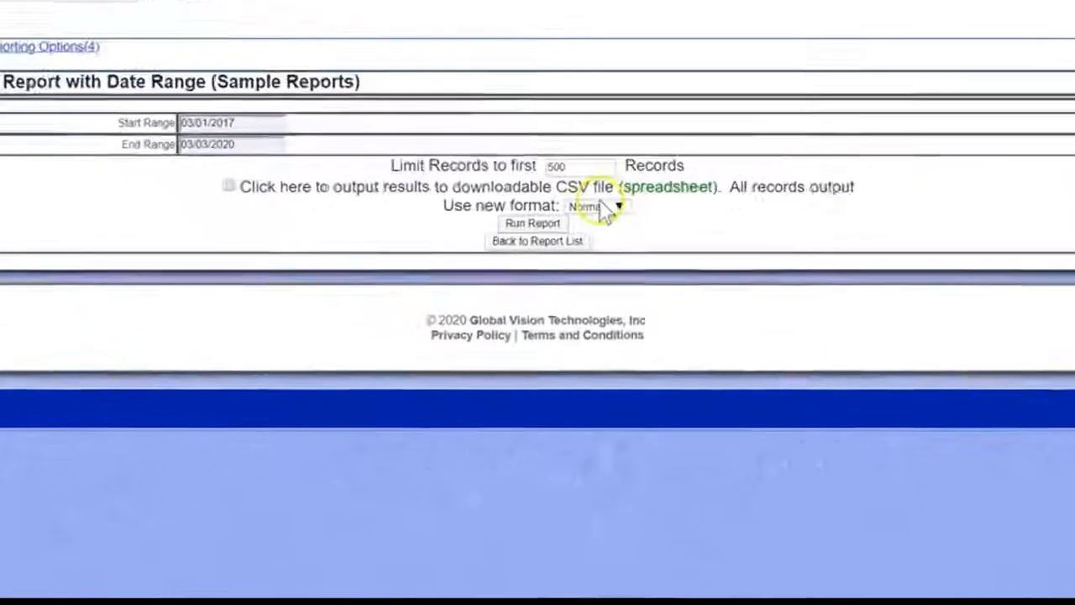
- Run the date range report in the Classic format
left_click(560, 301)
left_click(608, 248)
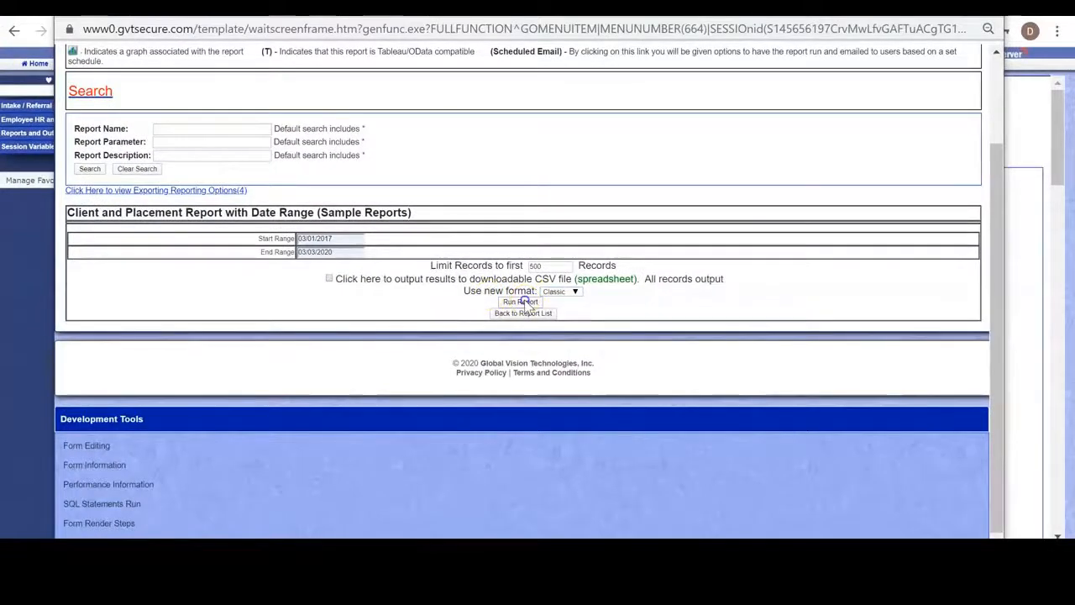
left_click(523, 301)
left_click(521, 285)
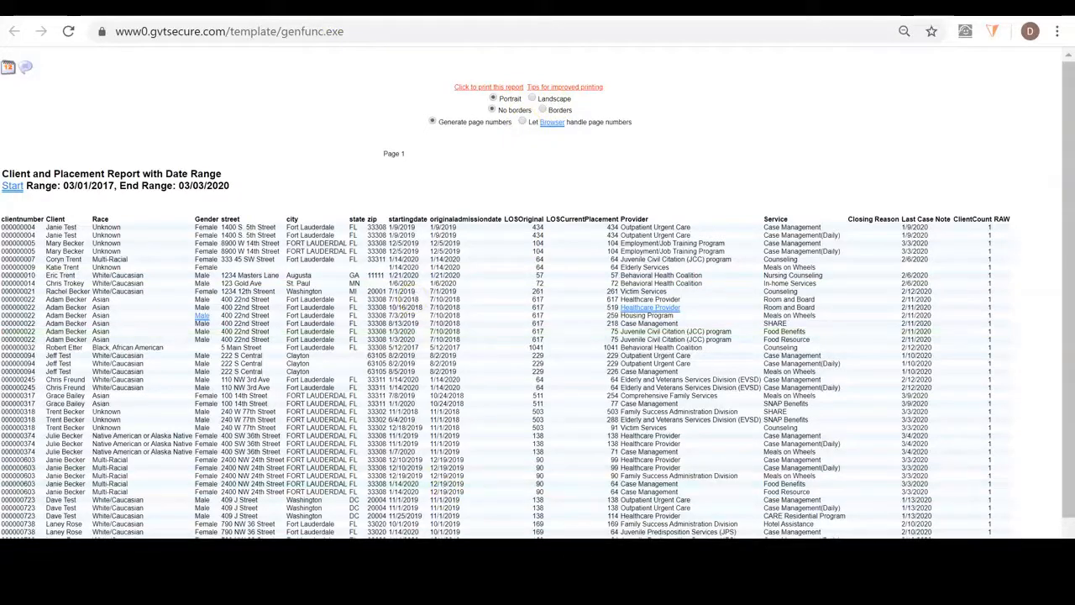
- Rerun the date range report with downloadable CSV spreadsheet output enabled, and leave the CSV results page
mouse_move(543, 586)
left_click(789, 521)
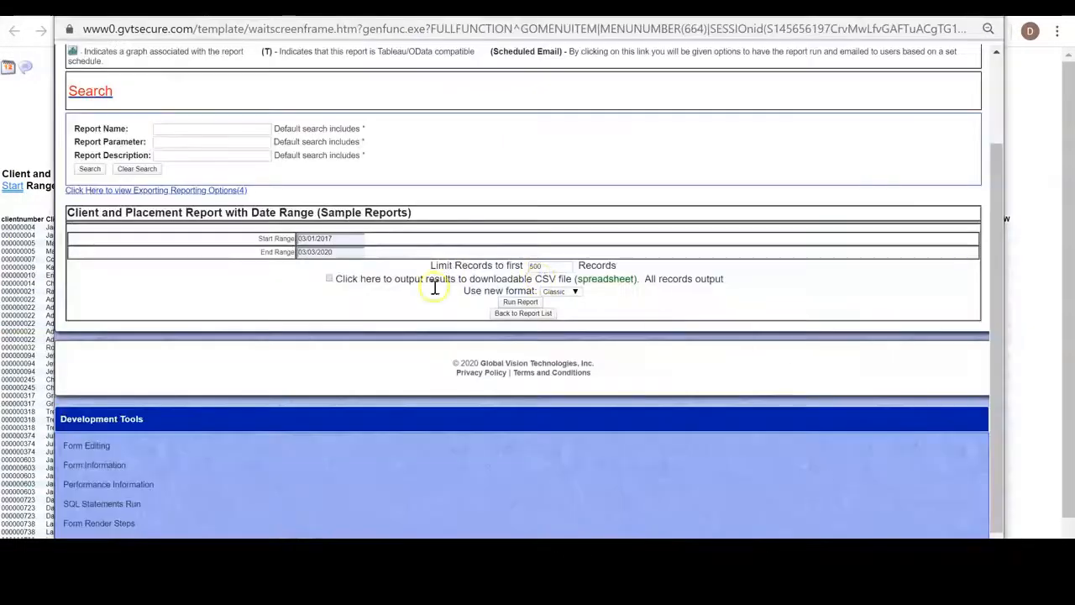
left_click(328, 279)
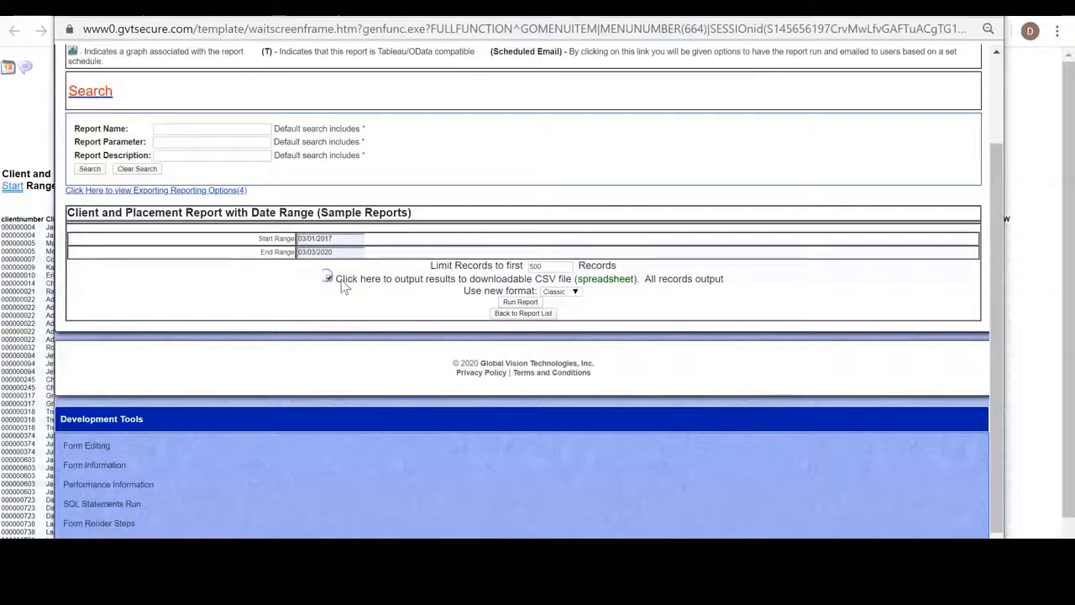
left_click(523, 301)
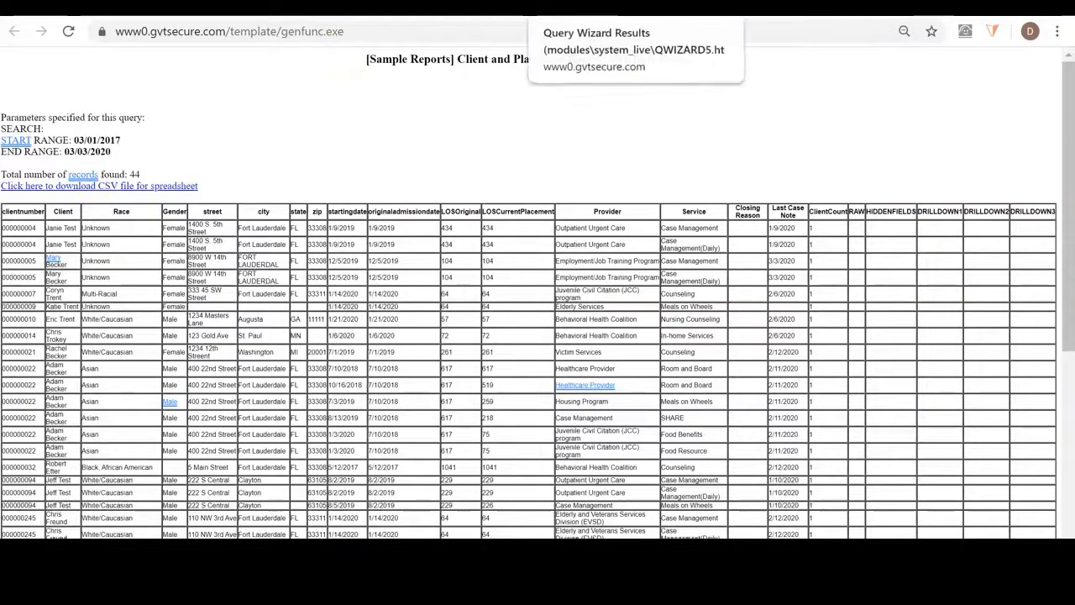
left_click(593, 9)
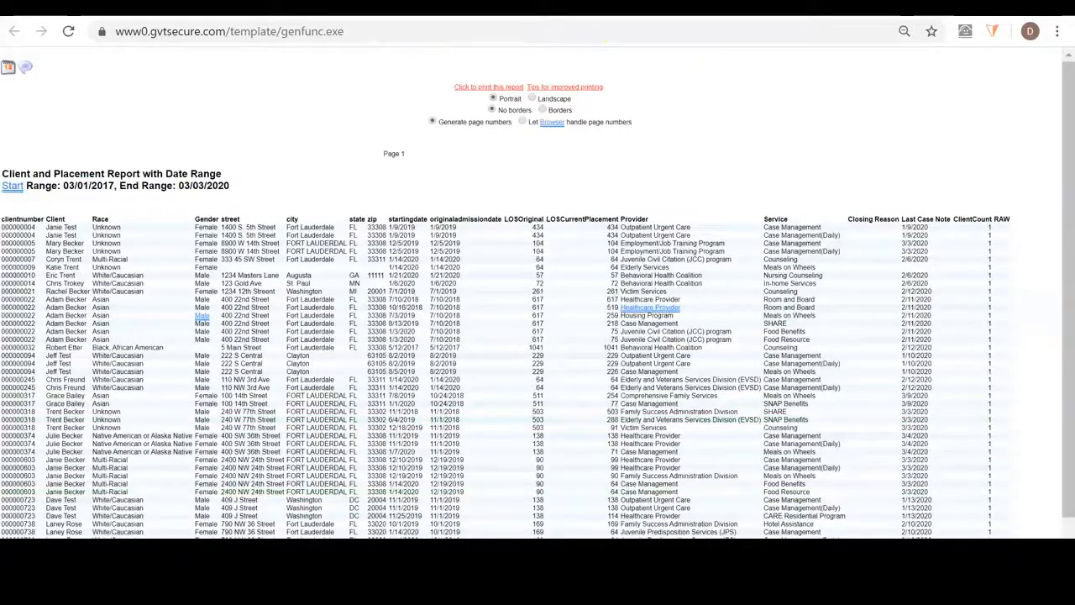
- Change the report format to Normal, turn off the CSV output, and run the date range report again
mouse_move(544, 550)
left_click(803, 479)
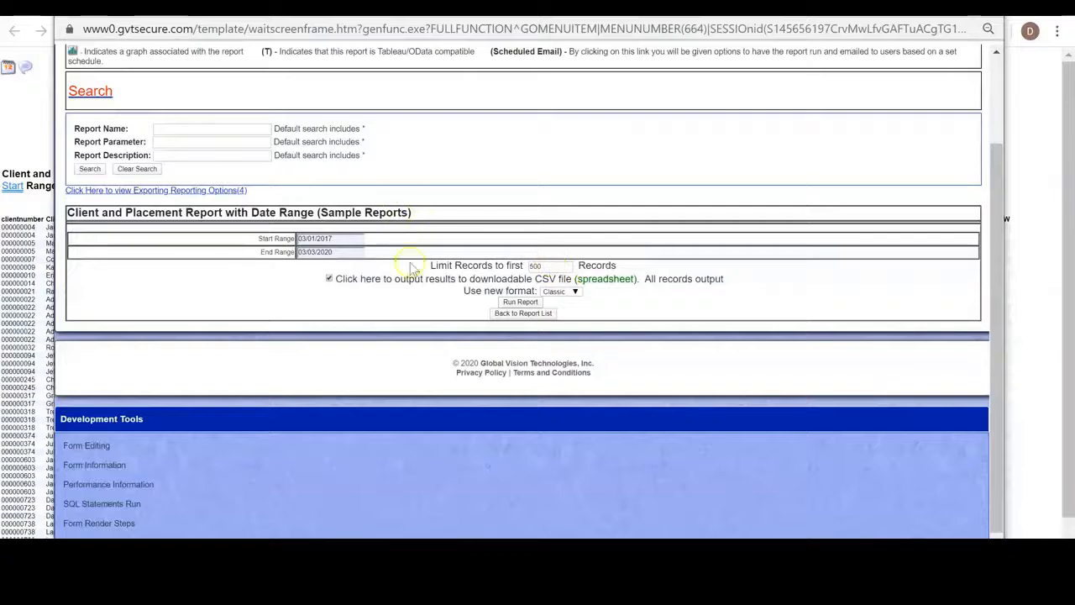
left_click(560, 290)
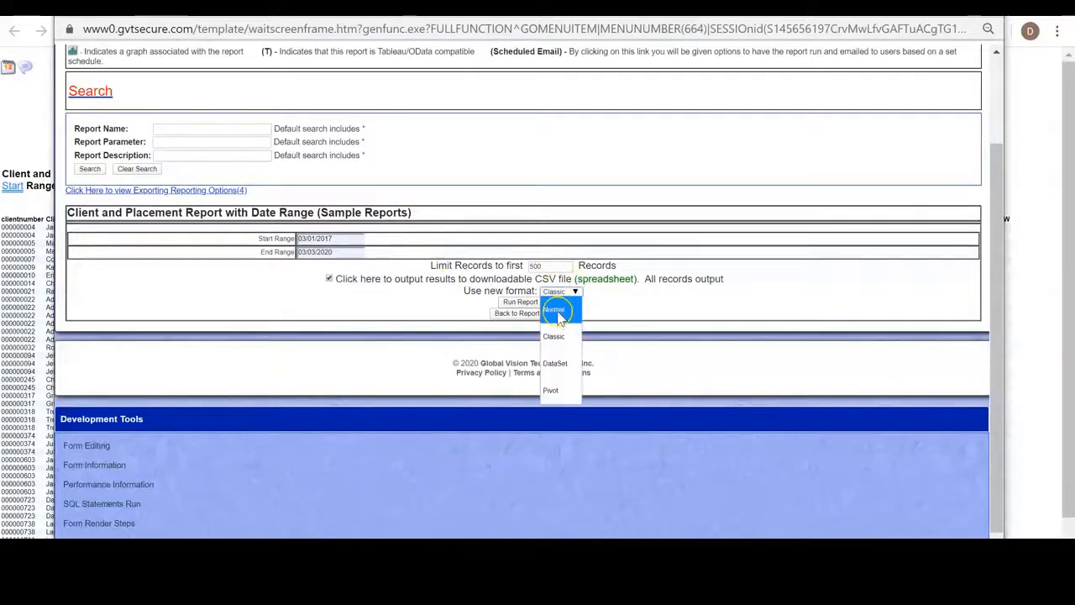
left_click(556, 307)
left_click(328, 278)
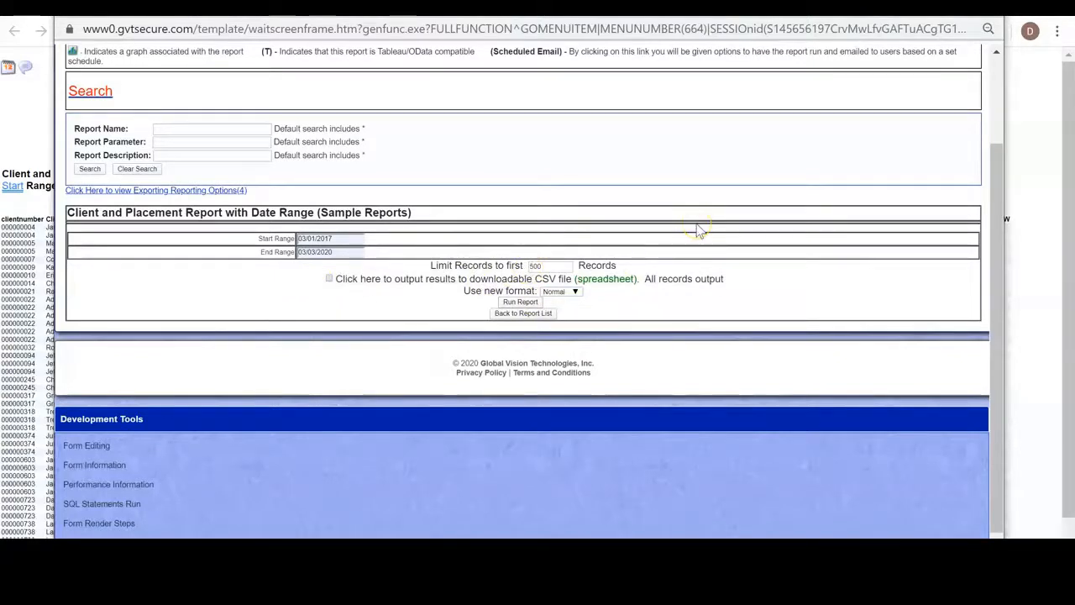
left_click(522, 302)
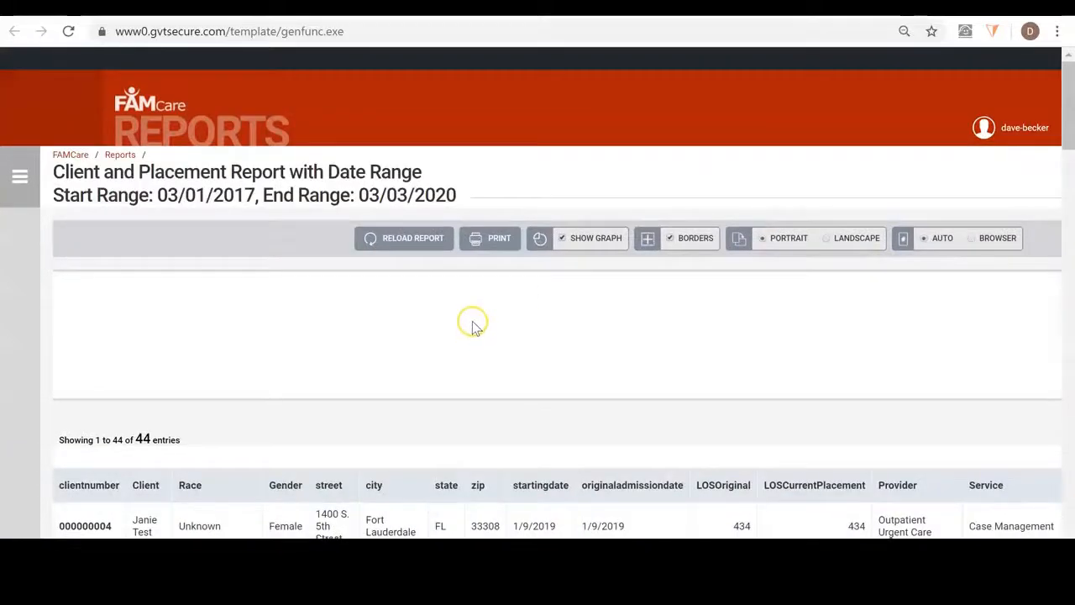
- Search the Normal-format report results for a client's first name
scroll(472, 326, "down", 1)
scroll(472, 320, "down", 1)
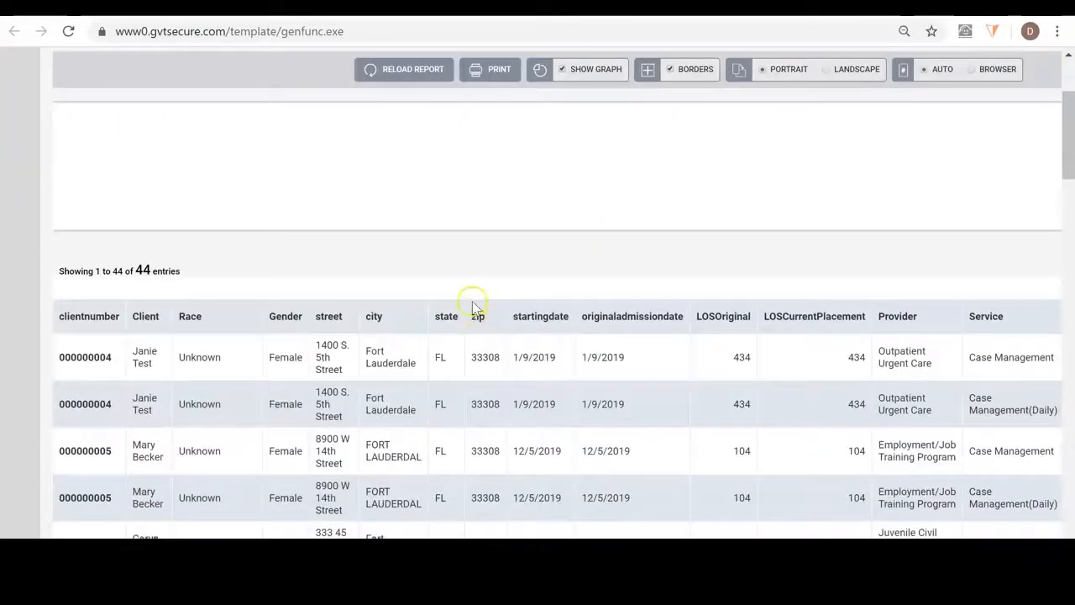
scroll(473, 247, "up", 1)
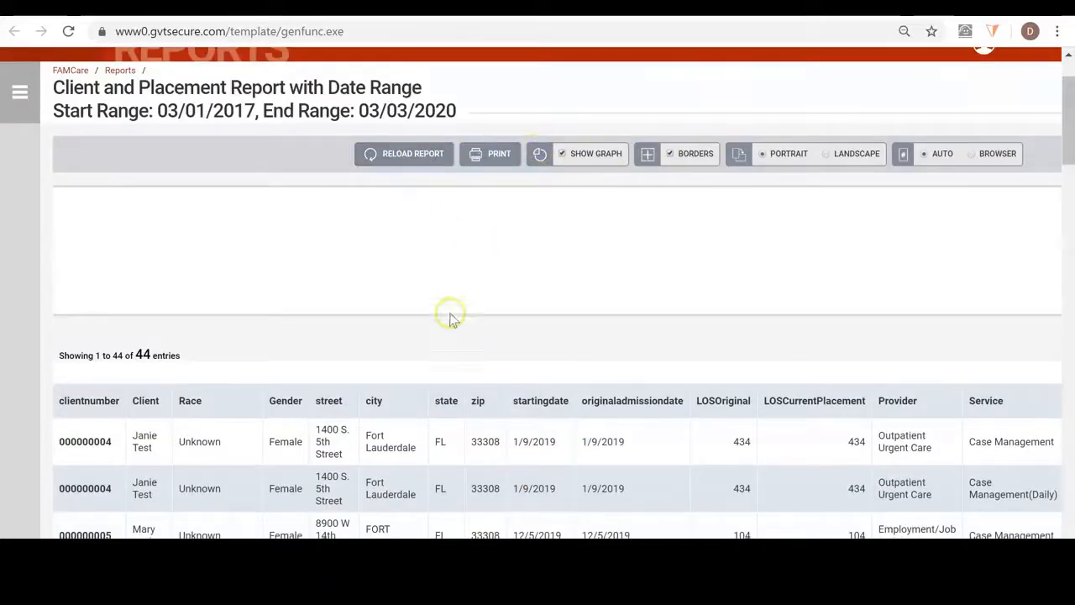
key("ctrl+minus")
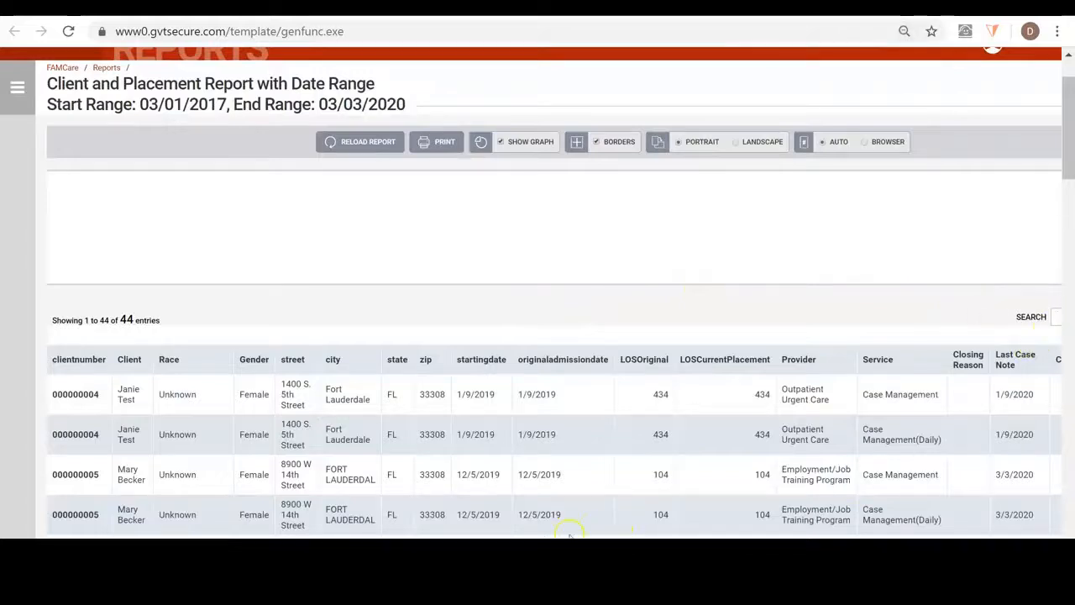
scroll(553, 523, "right", 3)
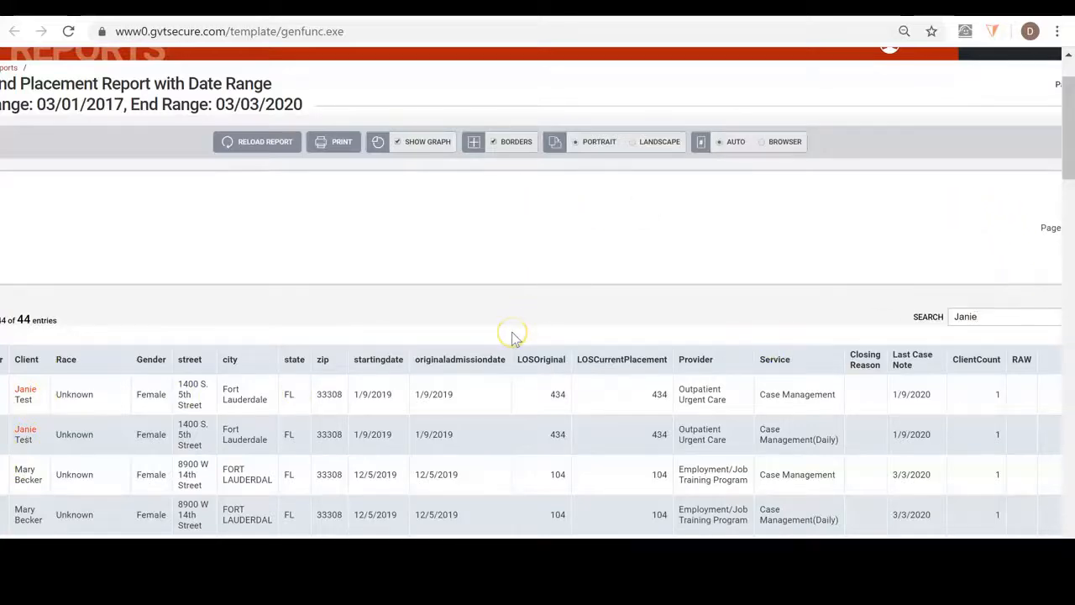
- Return to the report setup window, change the format to DataSet, and run the date range report again
scroll(512, 334, "down", 20)
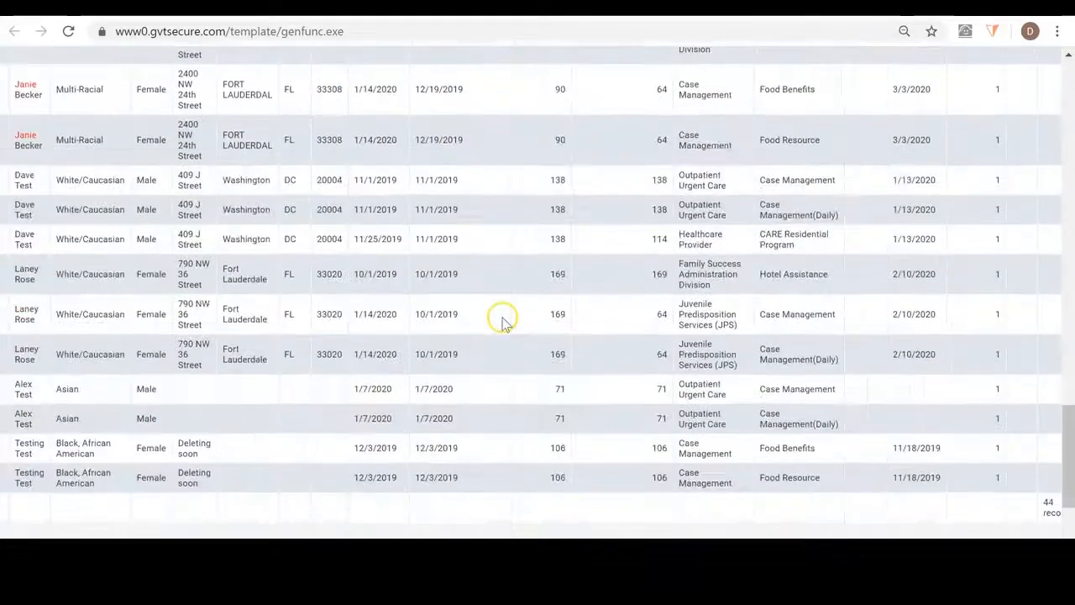
scroll(505, 323, "up", 20)
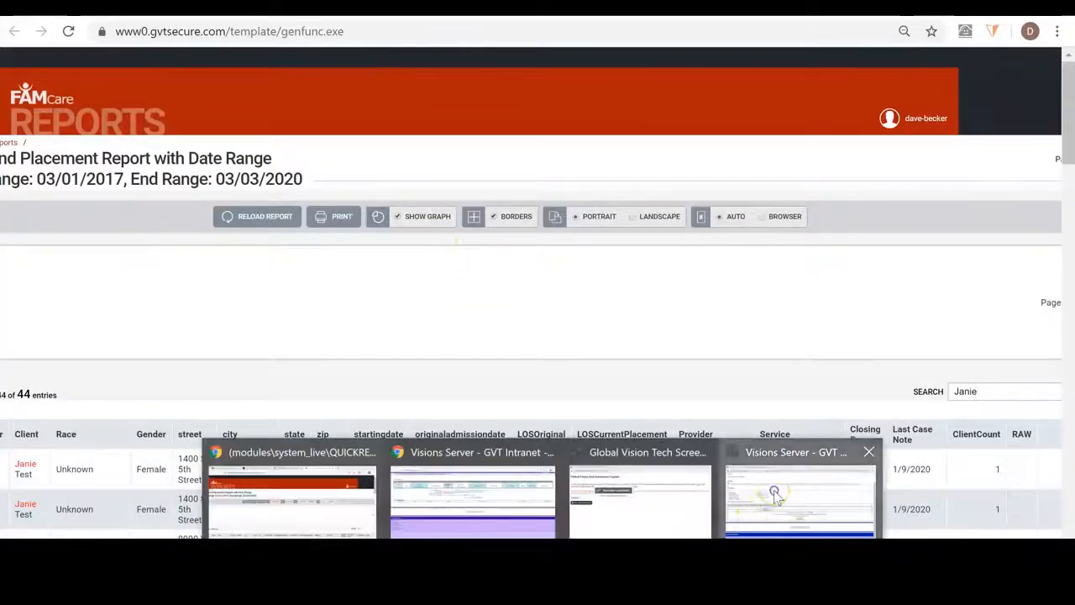
left_click(775, 494)
left_click(551, 315)
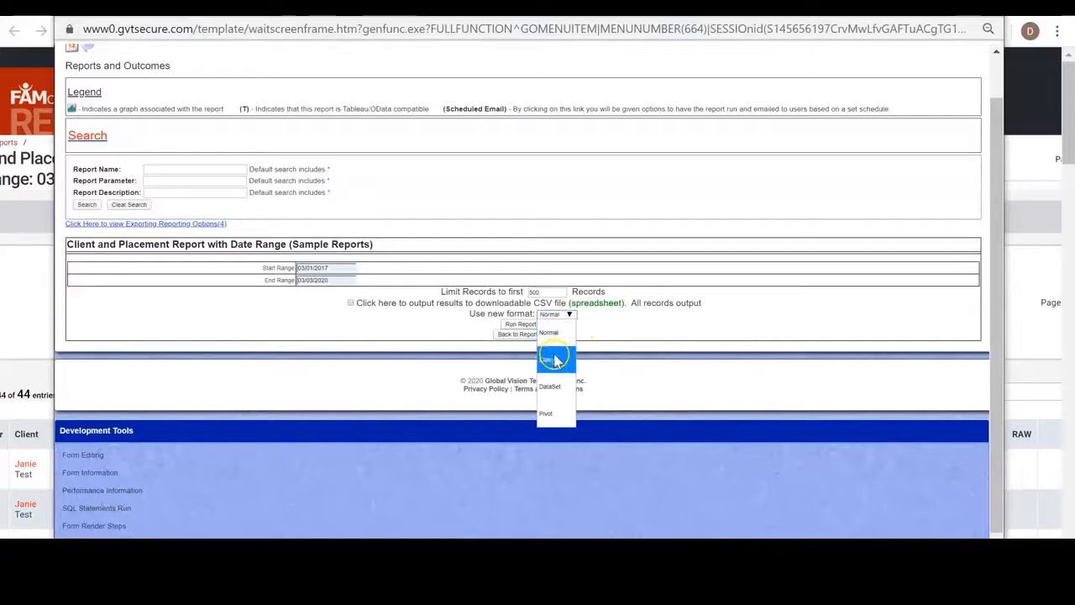
left_click(555, 388)
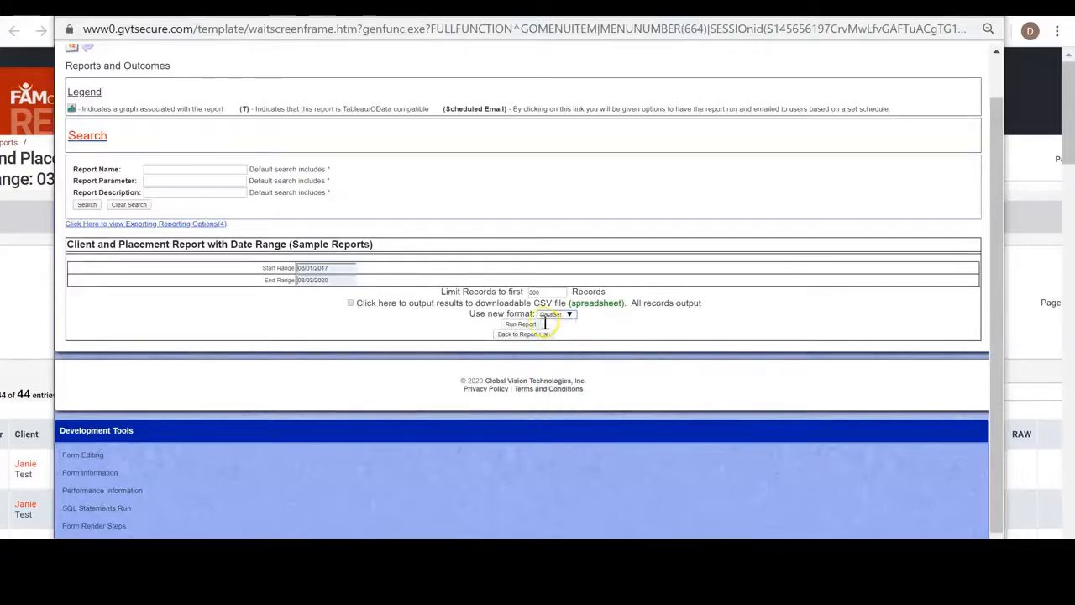
left_click(521, 324)
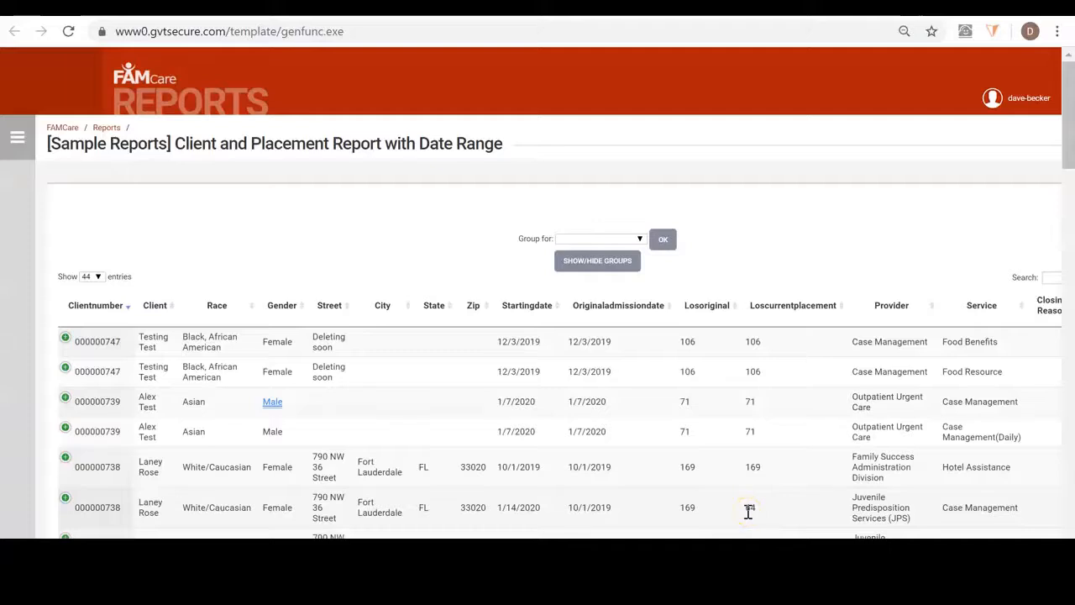
- View the entries-per-page options, and expand and collapse the extra fields of the first record
left_click(95, 278)
left_click(130, 253)
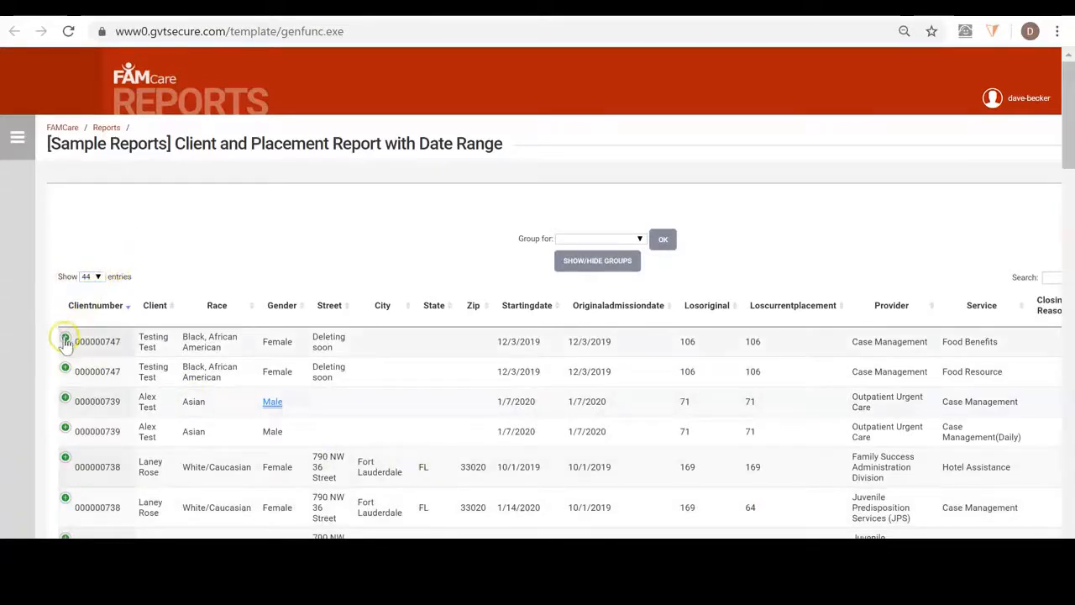
left_click(65, 339)
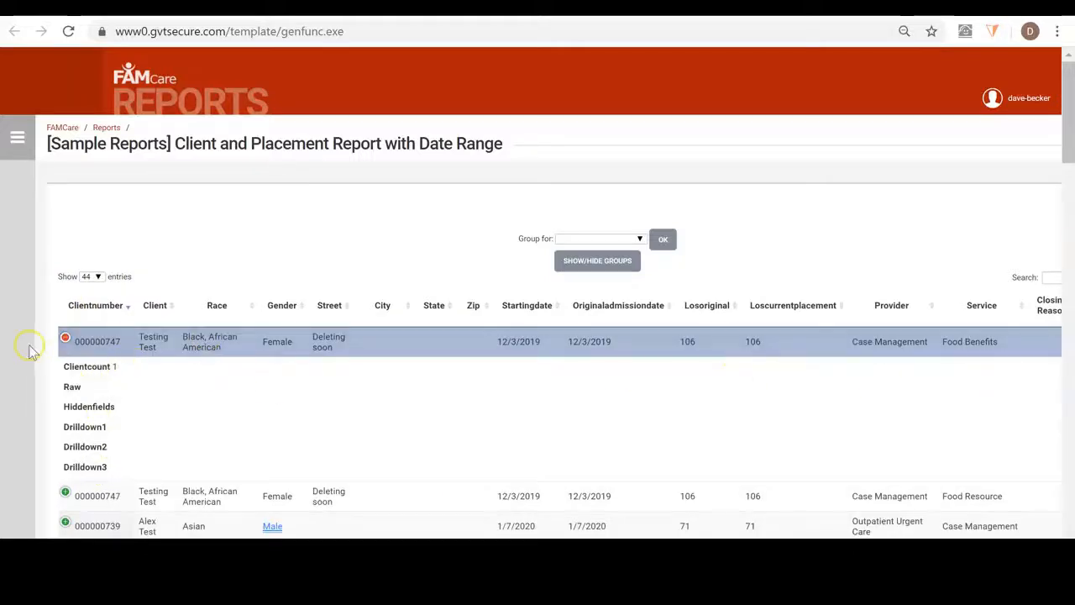
left_click(66, 340)
- Compare the hidden fields in the first record's expanded details at 90% and 75% page zoom, and collapse the record
key("ctrl+minus")
key("ctrl+minus")
key("ctrl+minus")
key("ctrl+minus")
key("ctrl+minus")
key("ctrl+minus")
key("ctrl+minus")
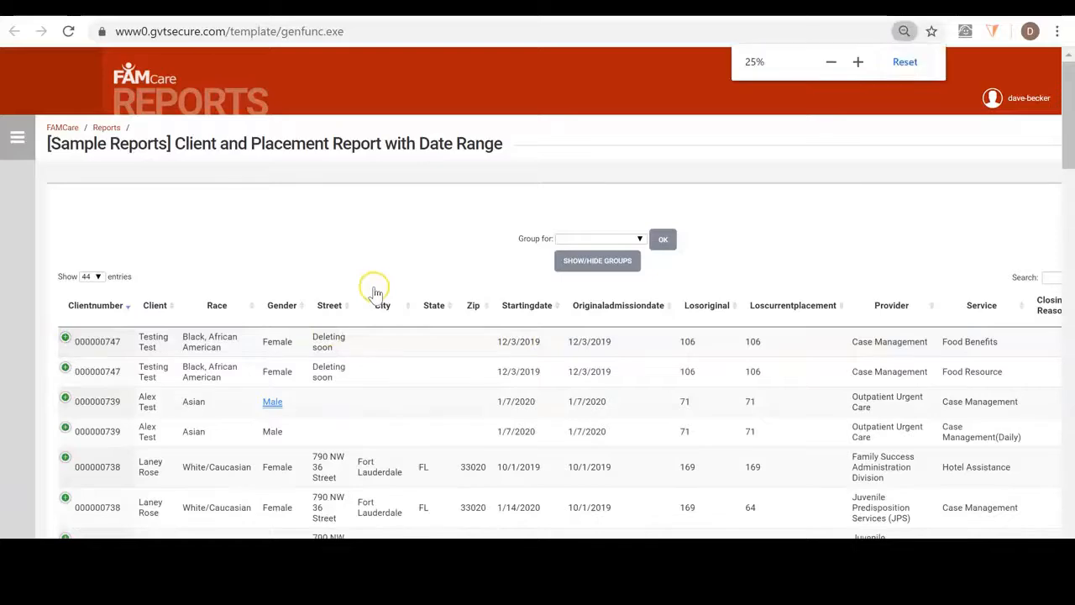
key("ctrl+plus")
key("ctrl+plus")
key("ctrl+plus")
key("ctrl+plus")
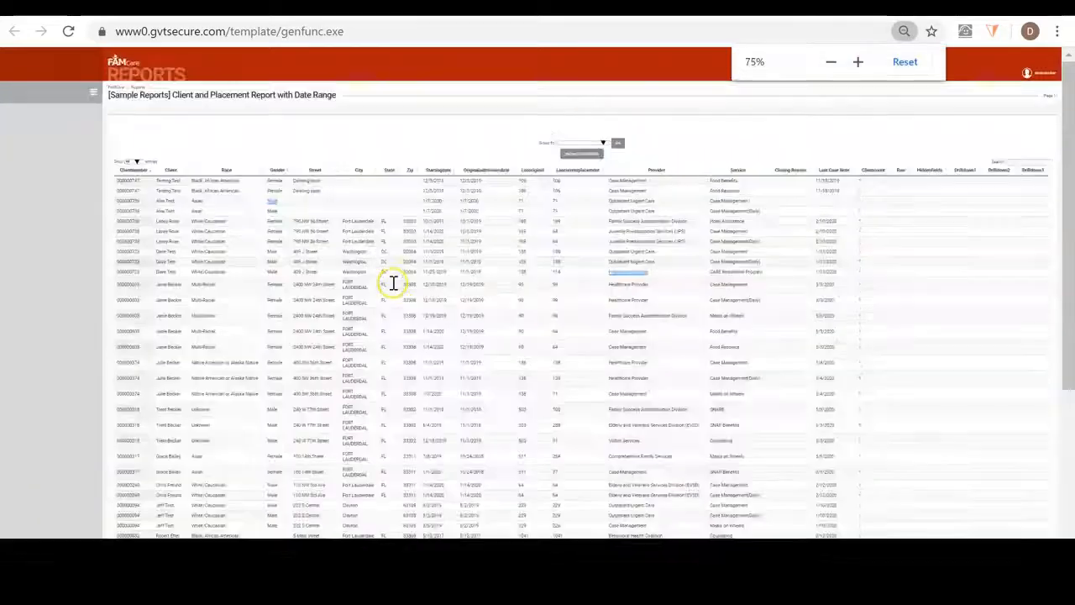
key("ctrl+plus")
key("ctrl+plus")
key("ctrl+plus")
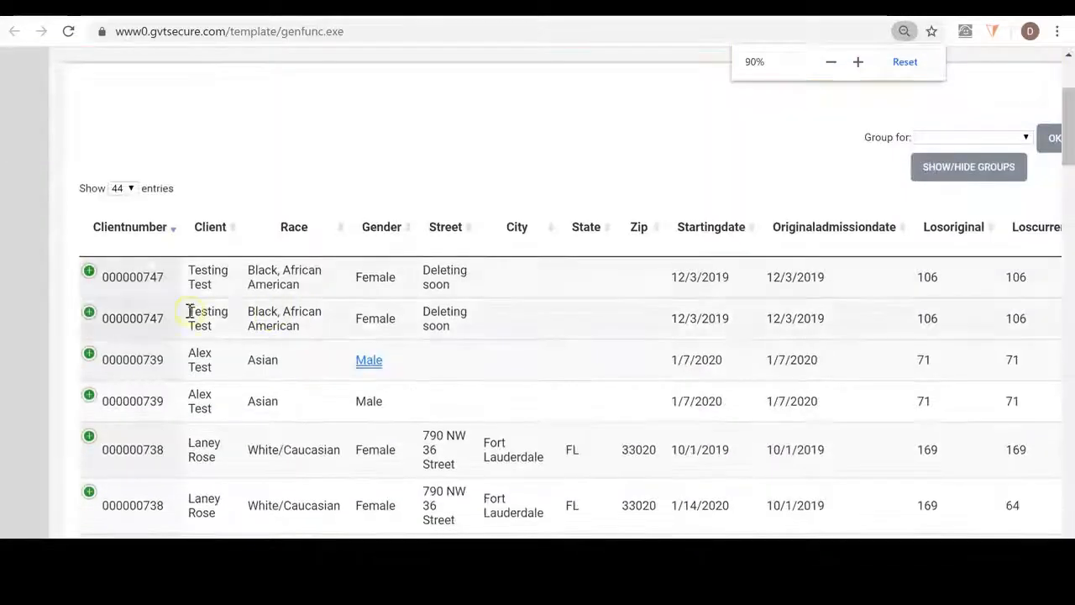
left_click(89, 271)
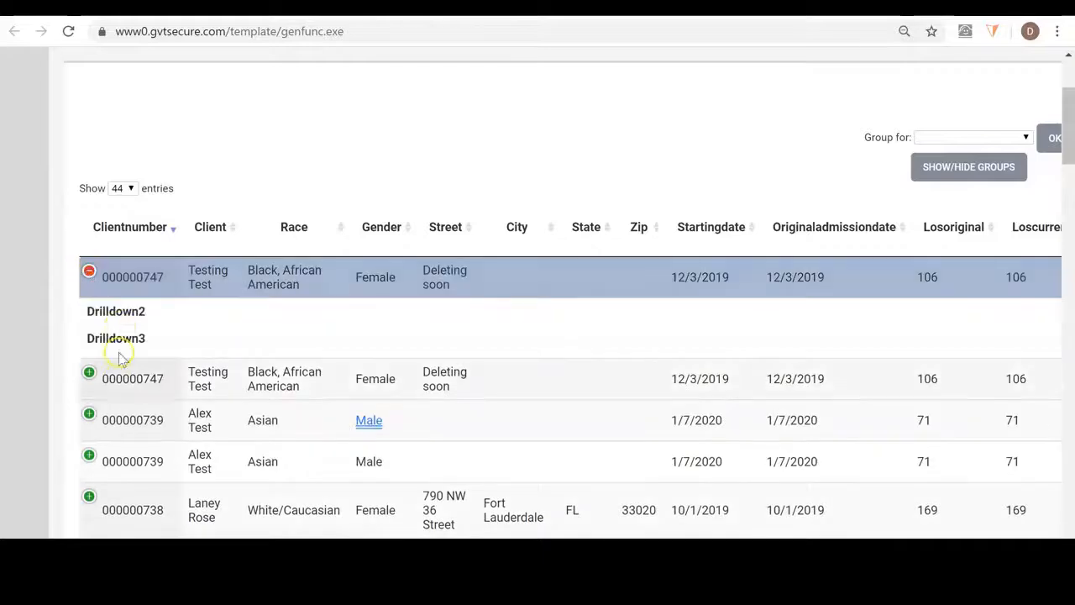
key("ctrl+minus")
key("ctrl+minus")
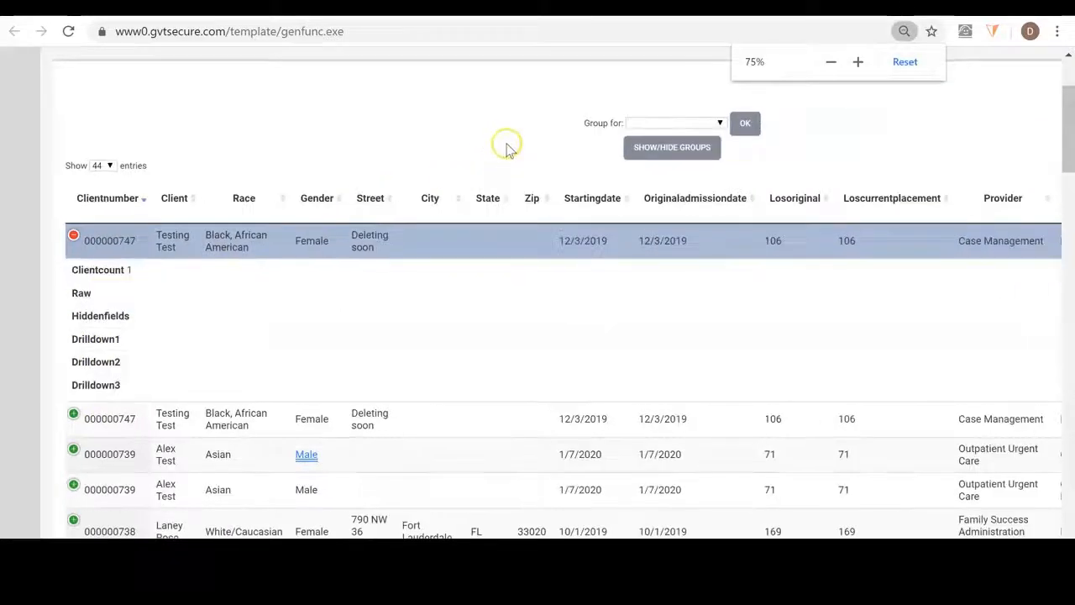
left_click(73, 236)
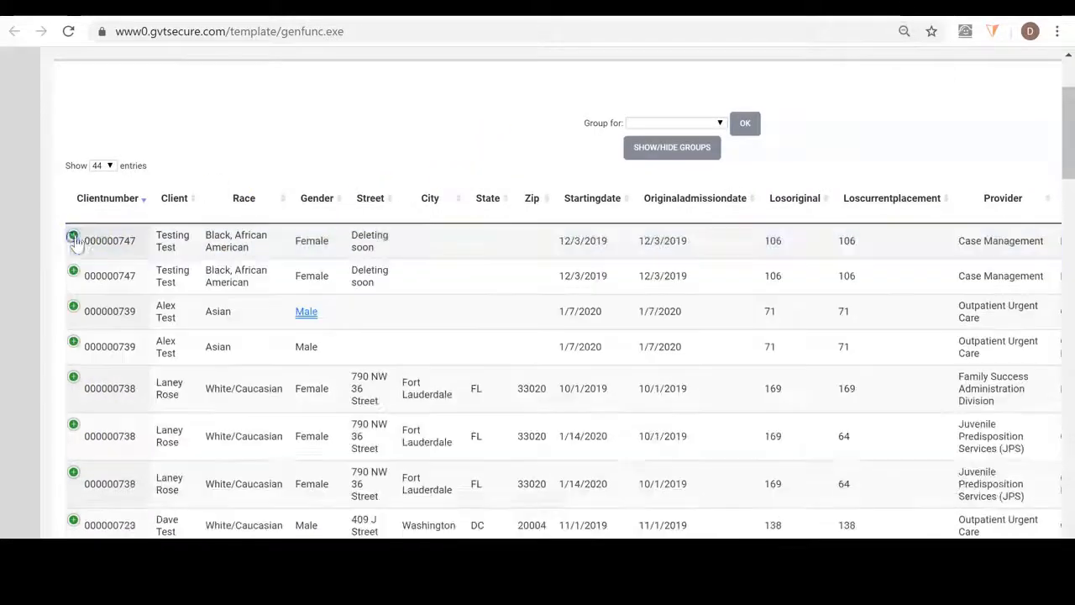
- Sort the report results by client number, race, gender, street, city, state, zip and starting date in turn
left_click(108, 200)
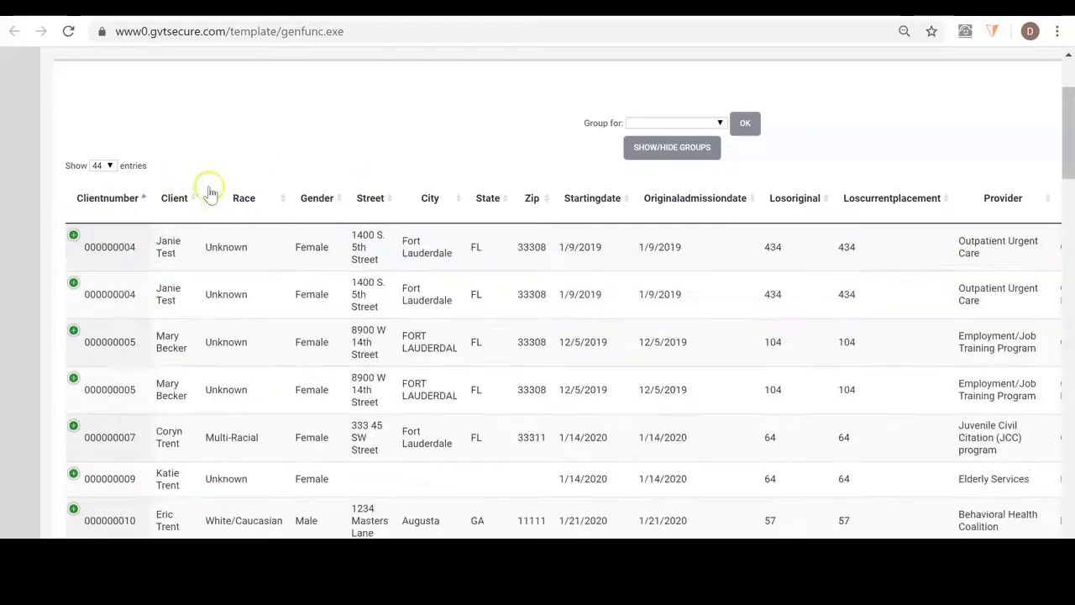
left_click(251, 202)
left_click(308, 202)
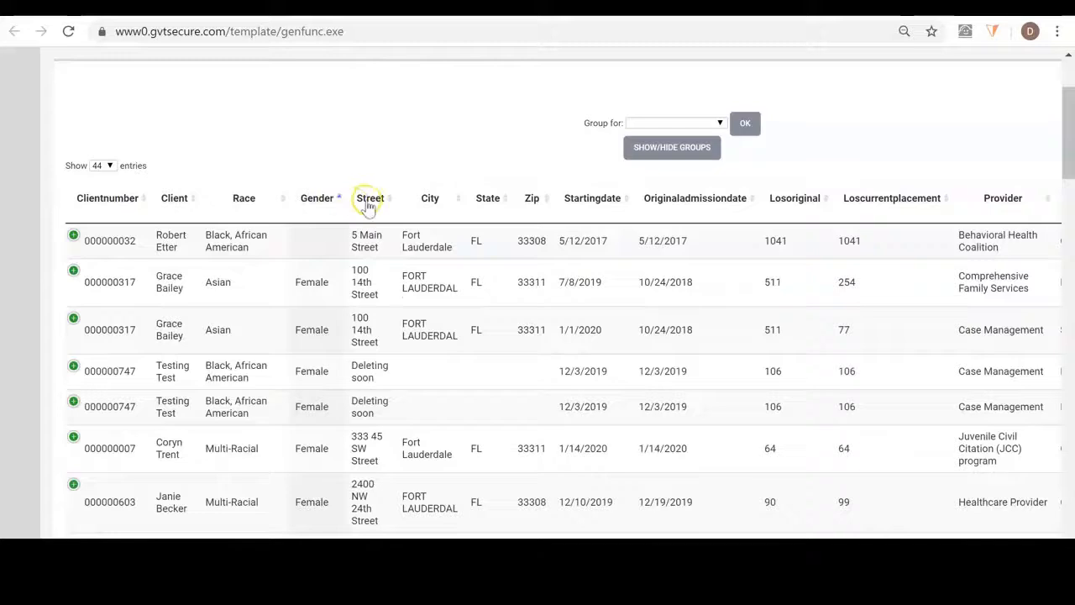
left_click(370, 205)
left_click(436, 205)
left_click(508, 200)
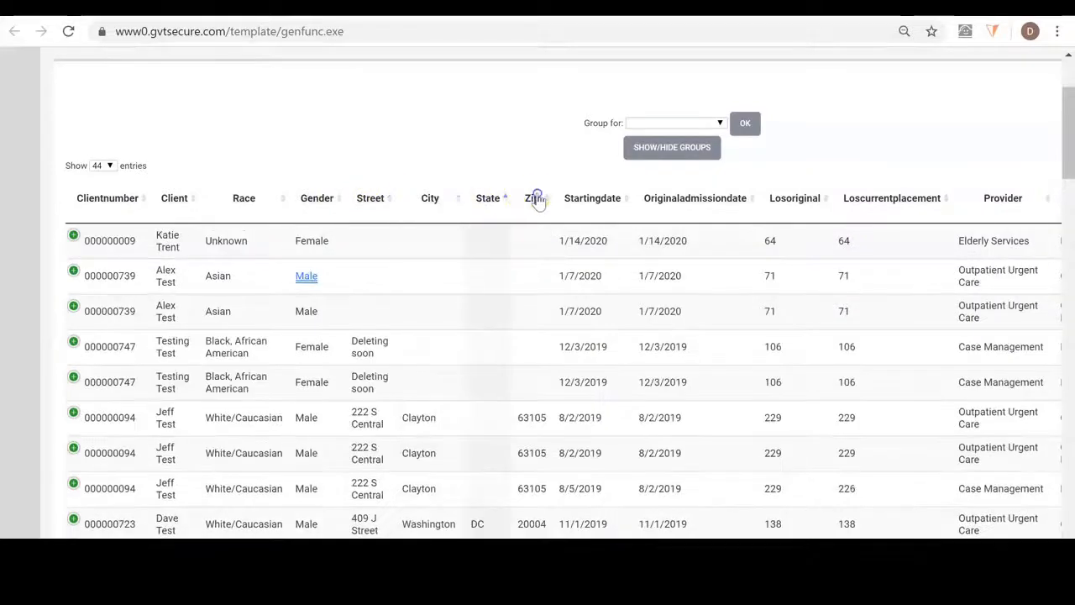
left_click(535, 200)
left_click(574, 198)
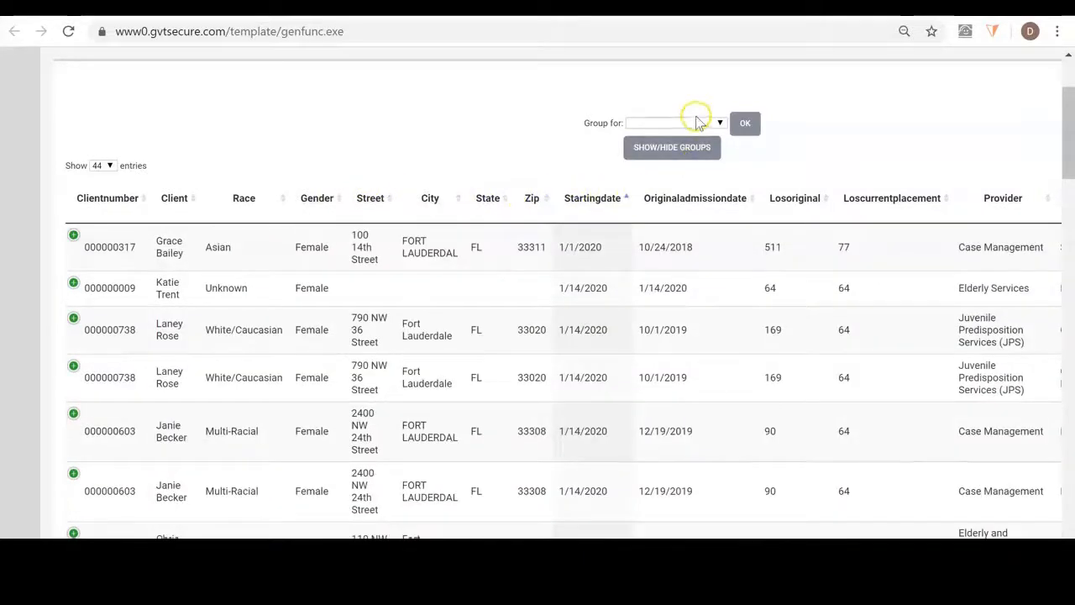
- Group the report results by City
left_click(696, 124)
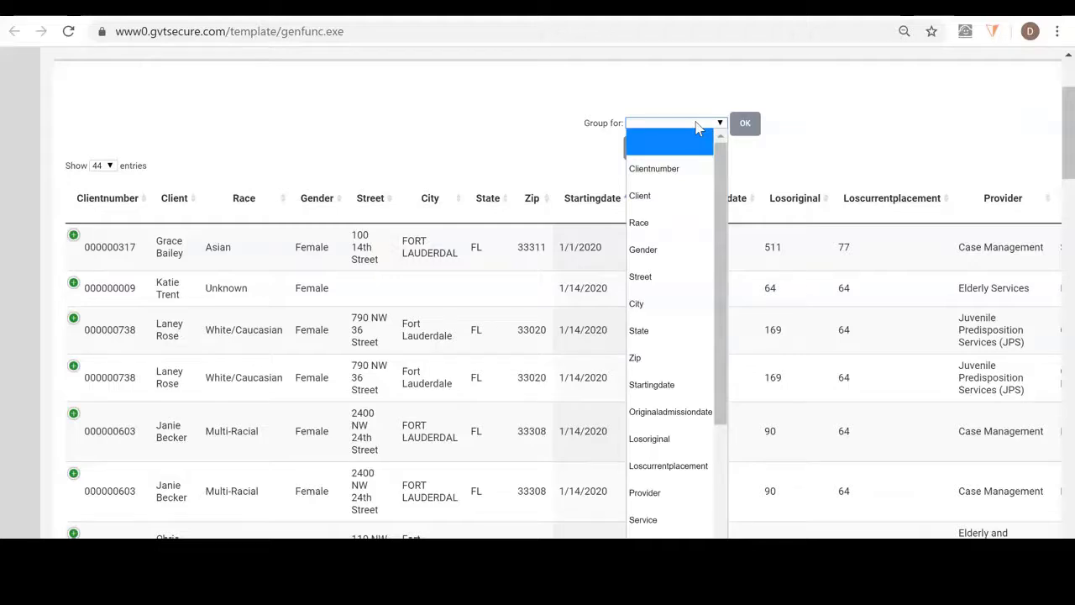
left_click(667, 305)
left_click(745, 118)
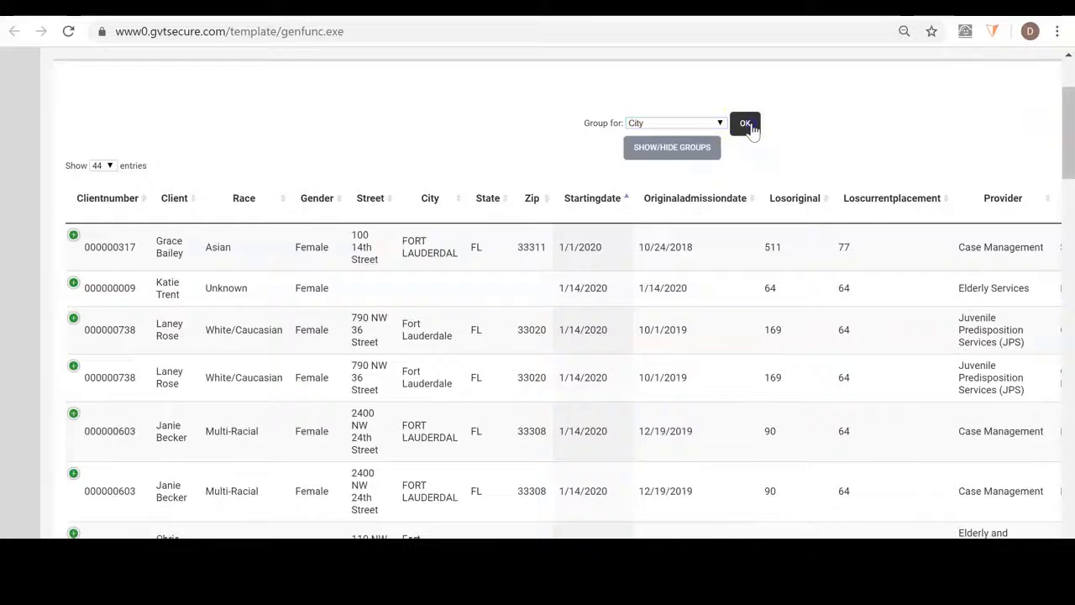
- Examine the row counts, percentages, sums and averages in the city group headers, and look through the grouped records
left_click(103, 232)
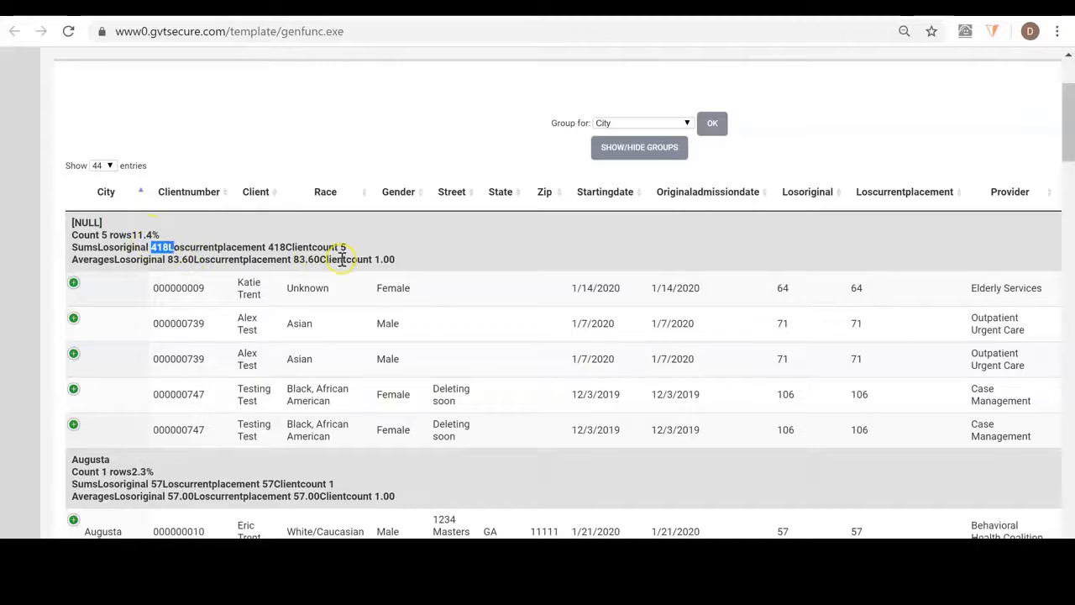
left_click_drag(319, 260, 286, 258)
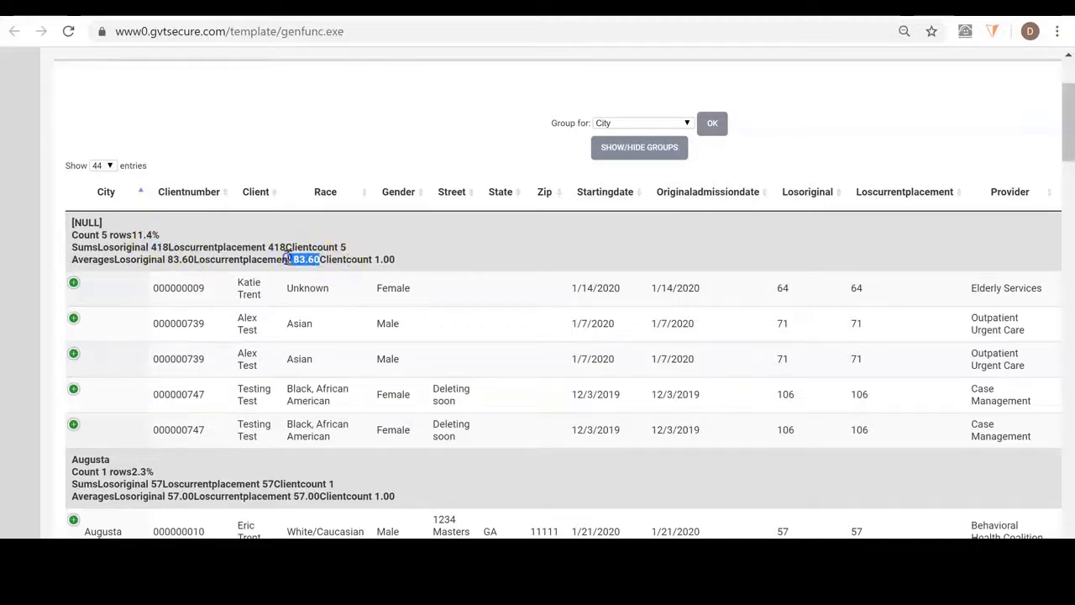
left_click_drag(162, 237, 73, 237)
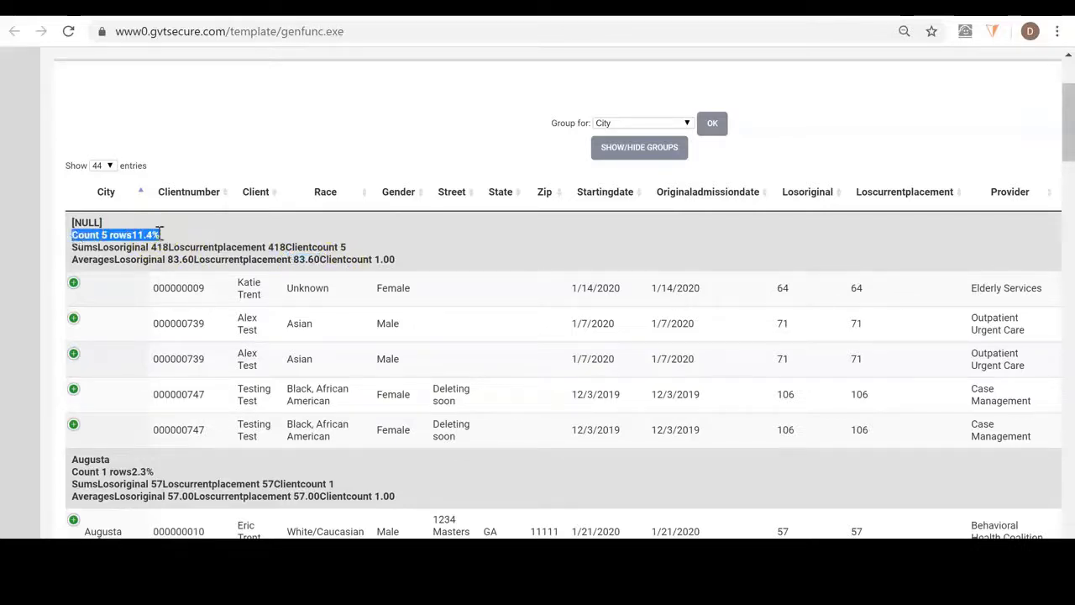
scroll(136, 303, "down", 2)
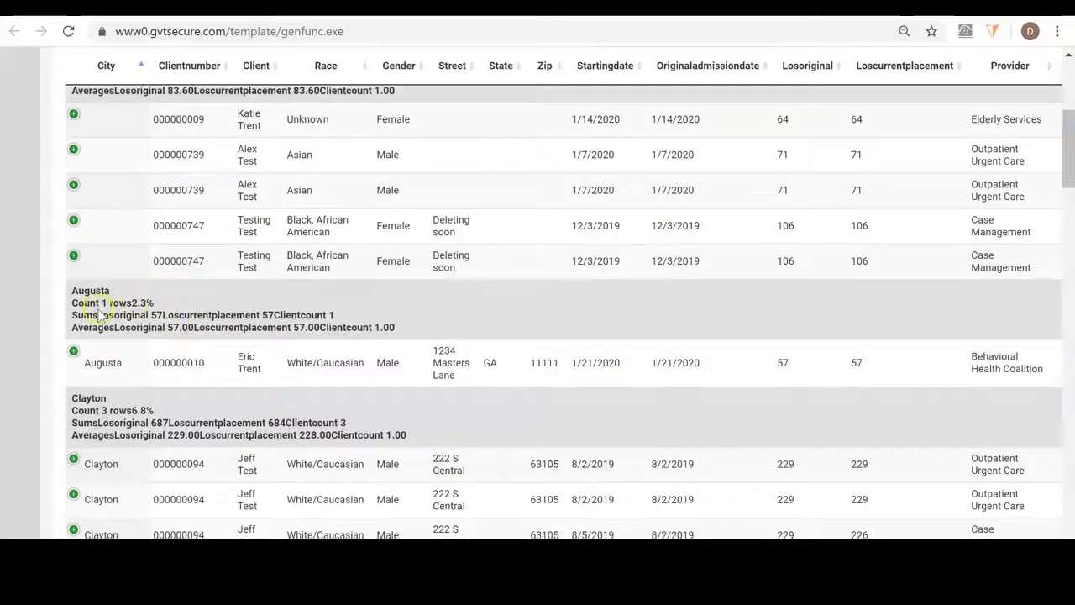
scroll(96, 320, "down", 2)
scroll(101, 256, "down", 1)
scroll(120, 324, "down", 10)
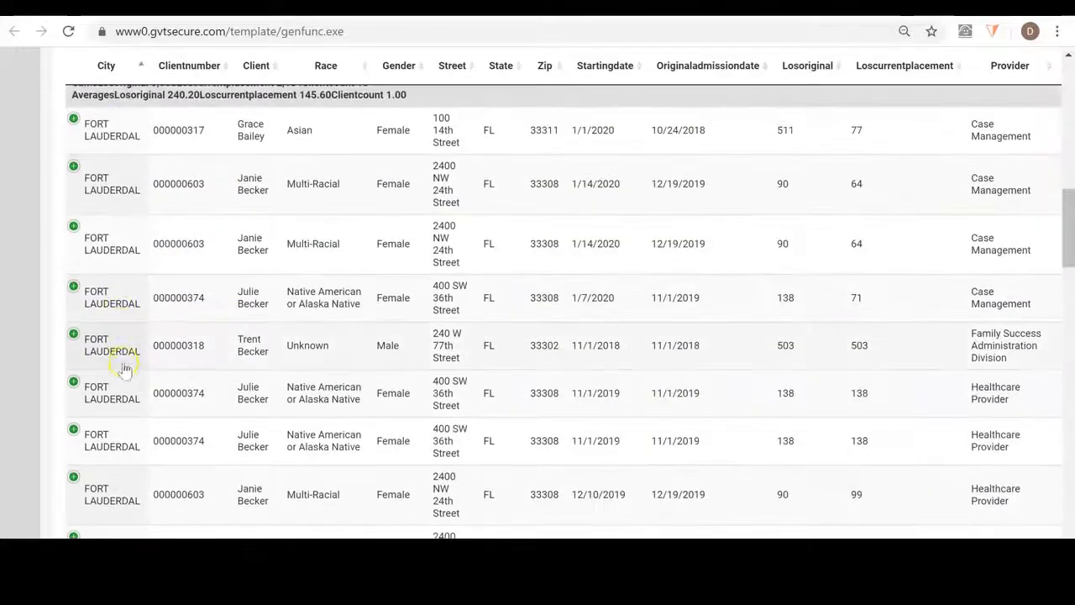
scroll(121, 336, "down", 12)
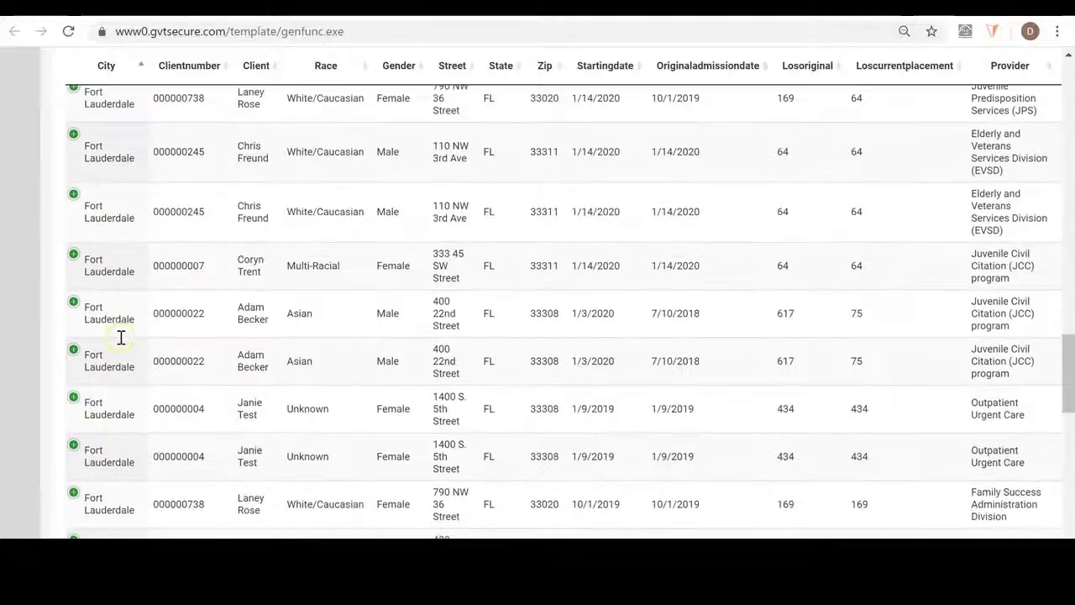
scroll(583, 210, "up", 15)
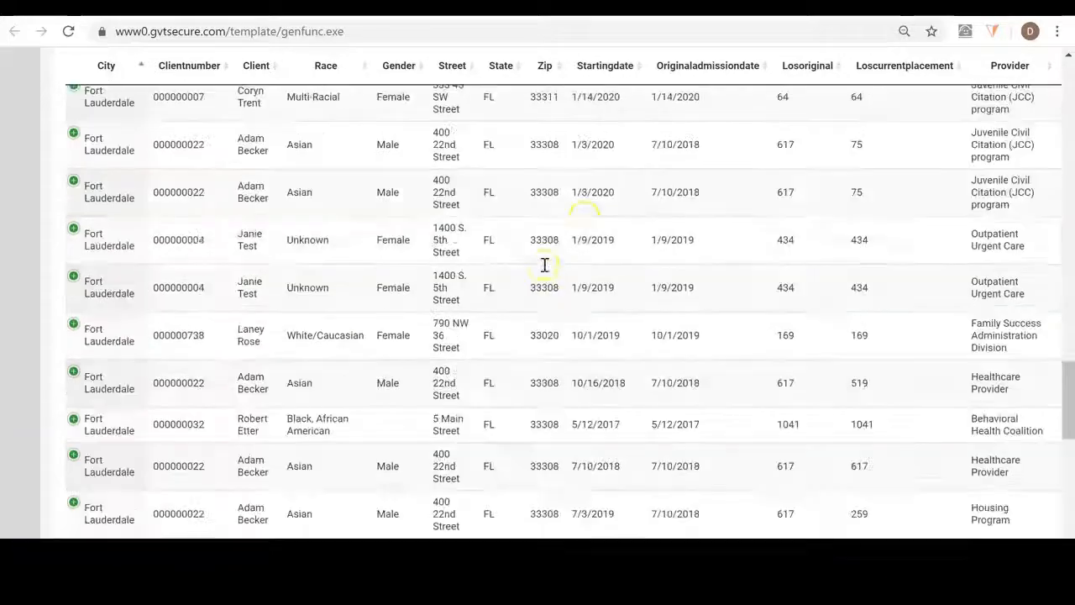
scroll(593, 166, "up", 4)
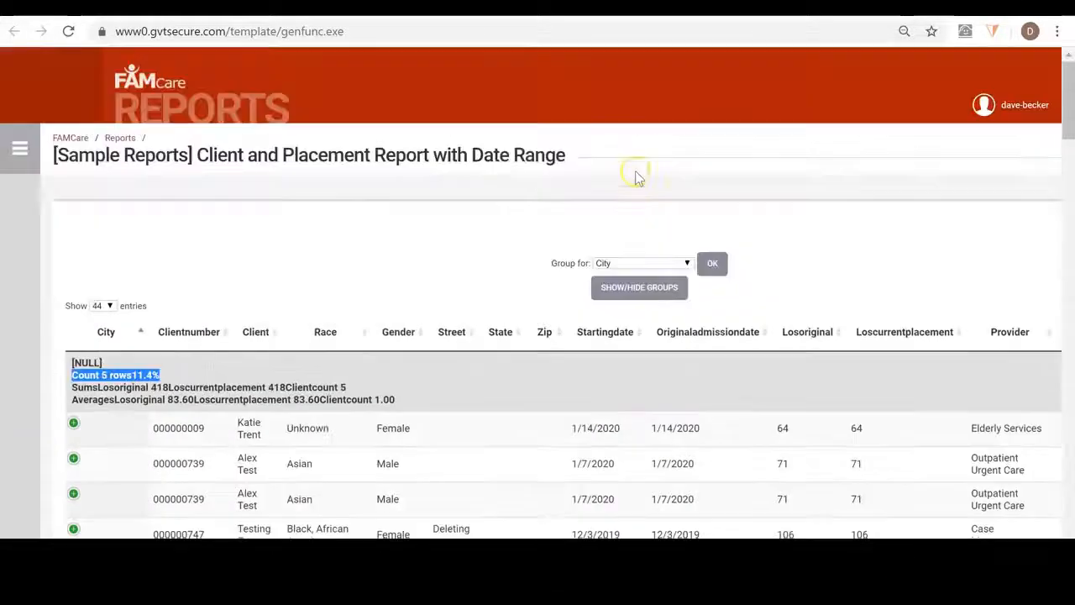
- Search the city-grouped results for a client's name and look over the matching records
key("ctrl+minus")
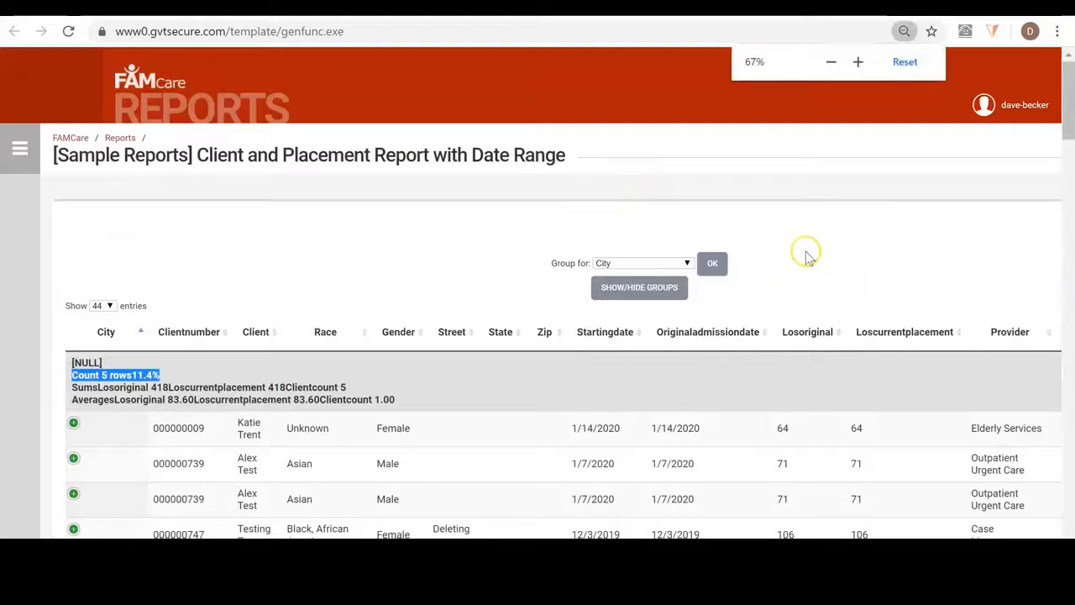
left_click(962, 279)
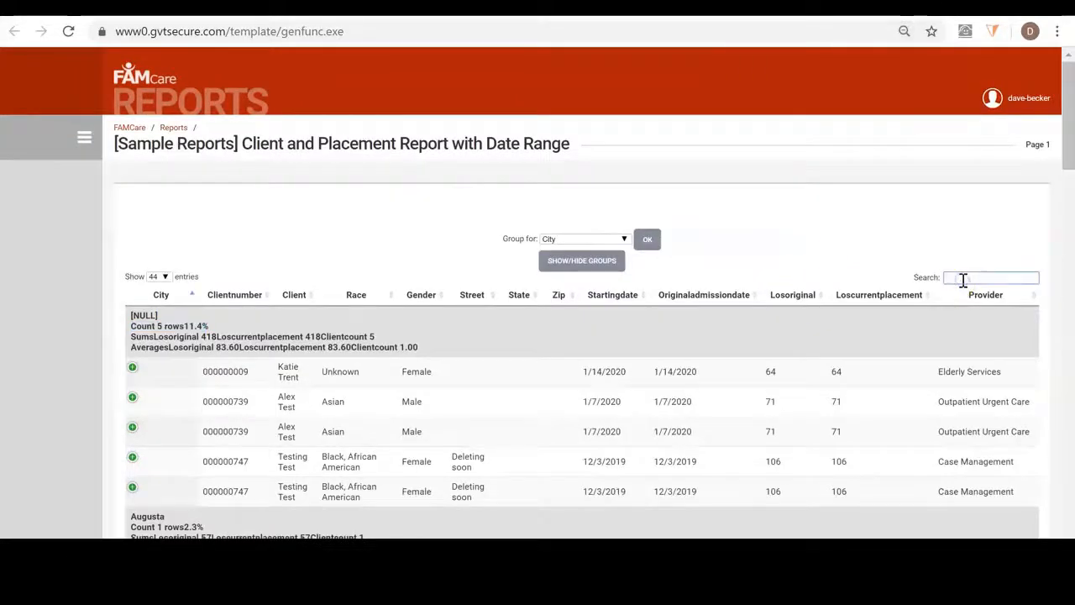
type("Trent")
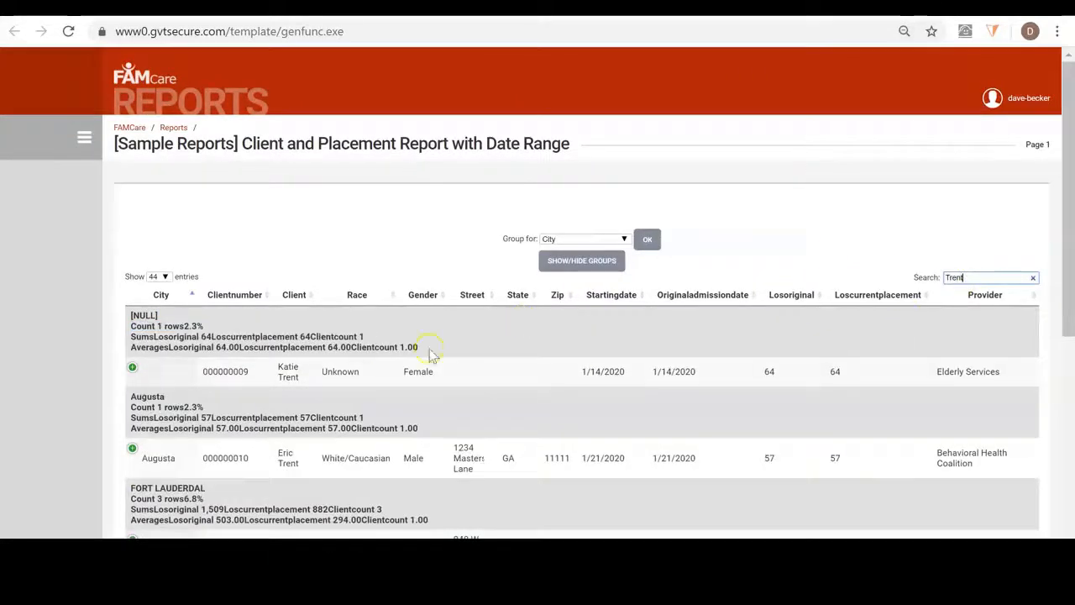
scroll(302, 494, "down", 1)
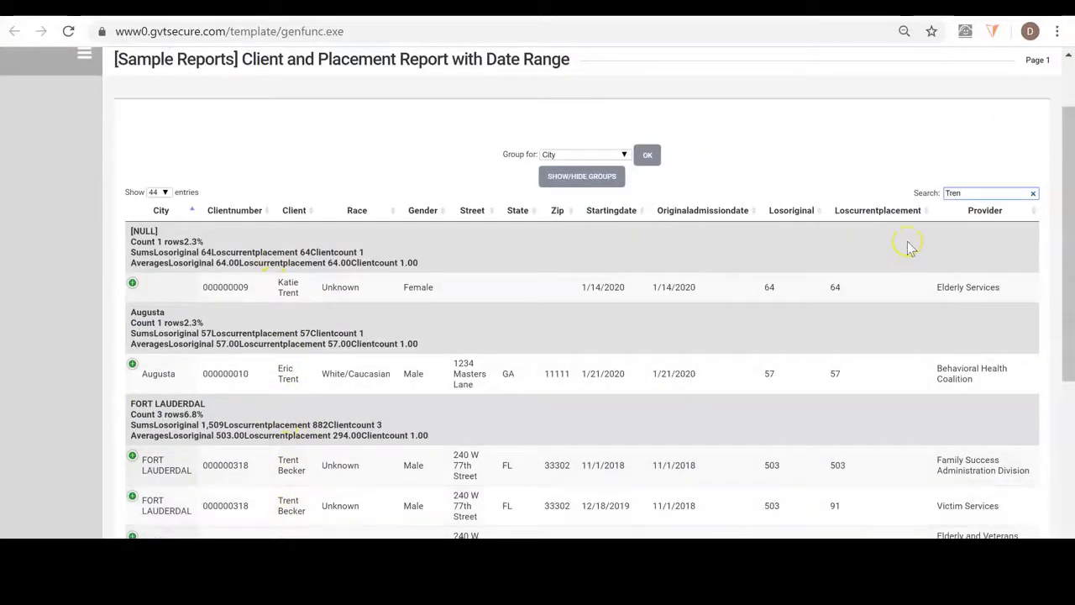
- Replace the search term with a different client's last name and review the matching records
key("BackSpace")
key("BackSpace")
key("BackSpace")
key("BackSpace")
type("becker")
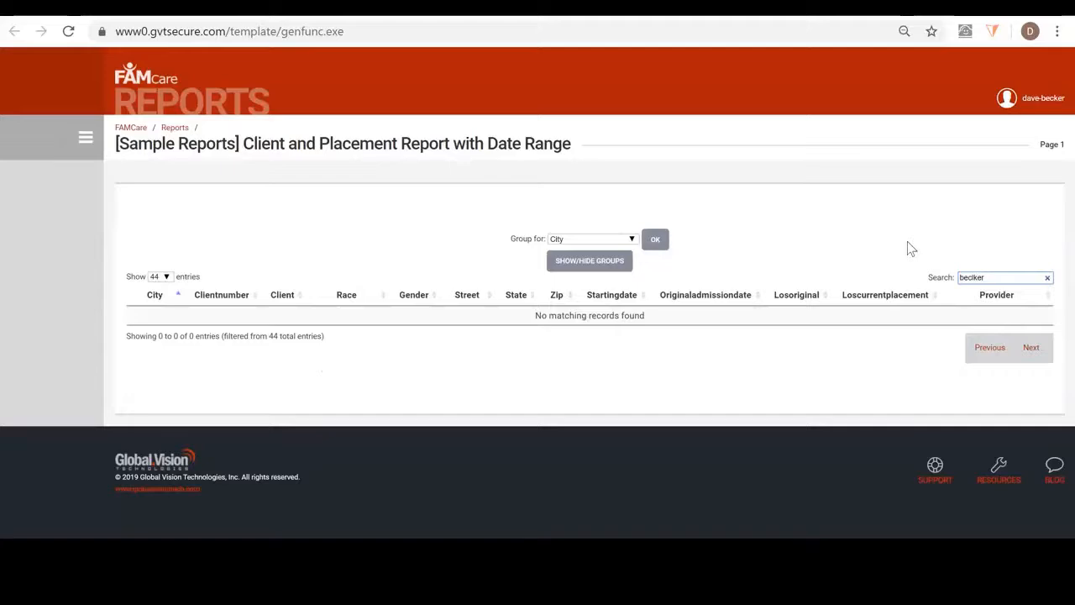
key("BackSpace")
key("BackSpace")
key("BackSpace")
key("BackSpace")
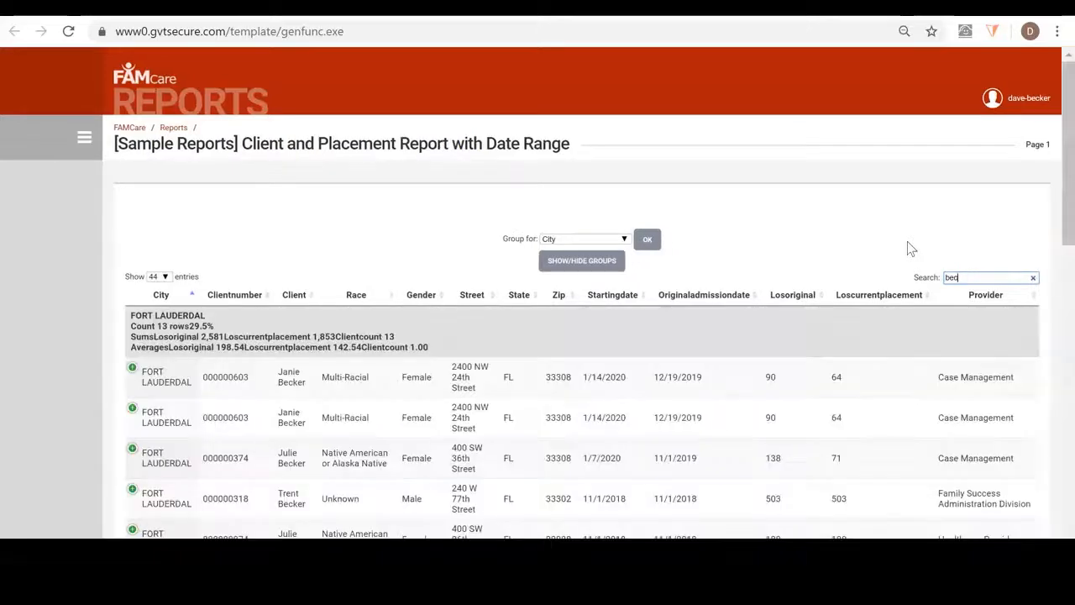
type("ker")
scroll(608, 244, "down", 2)
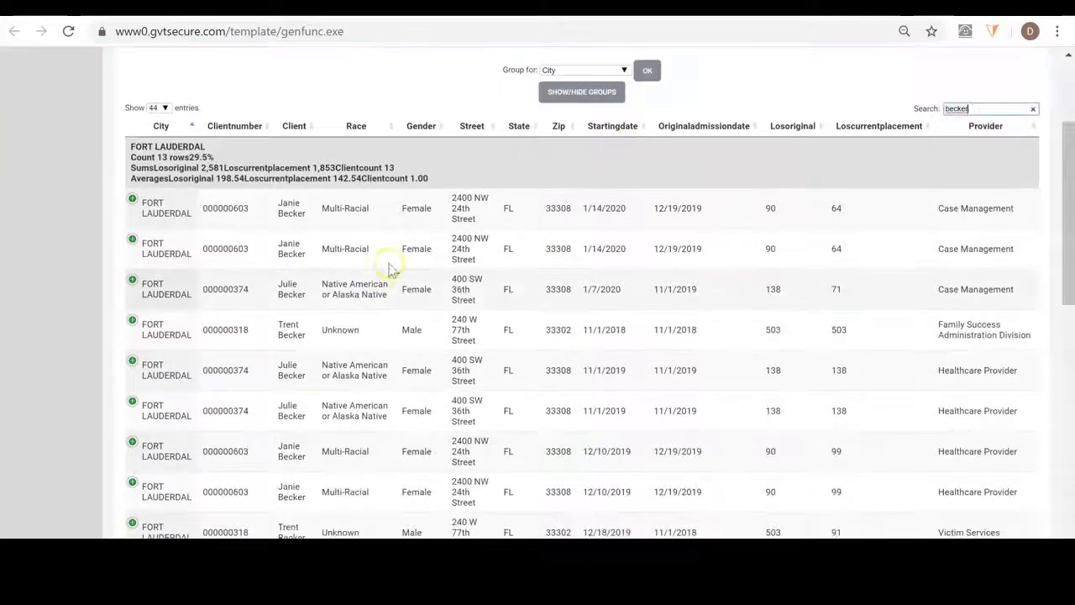
scroll(494, 298, "up", 2)
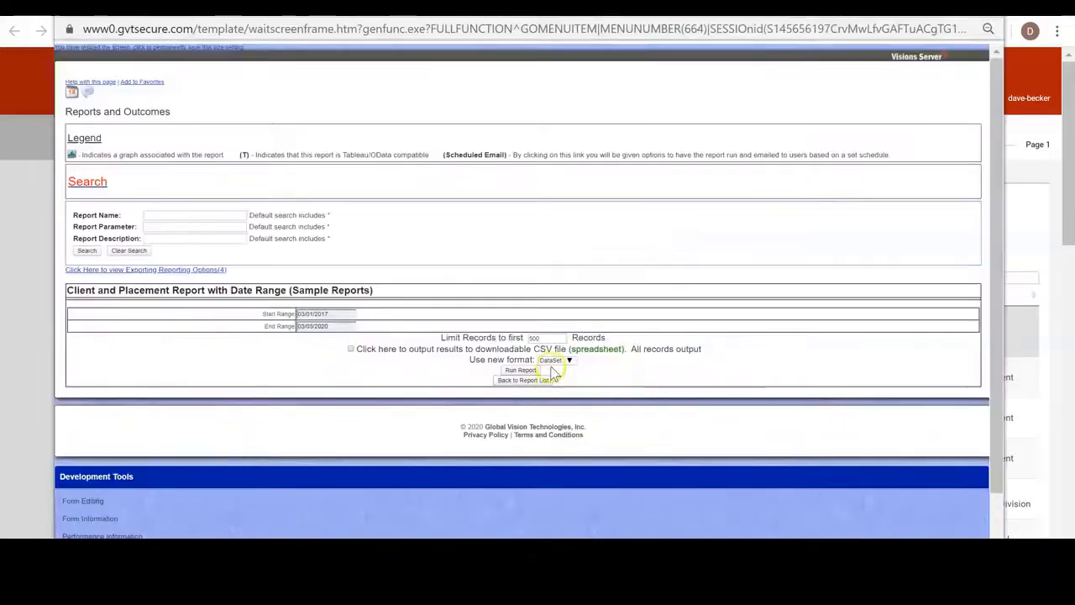
- Run the Client and Placement Report with Date Range in the Pivot format
left_click(551, 360)
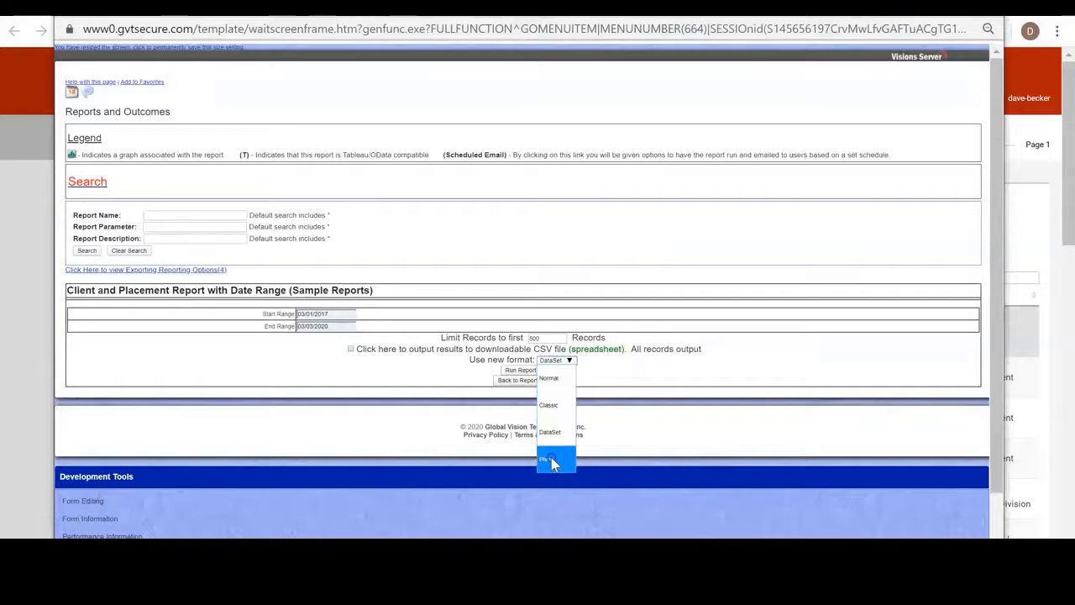
left_click(550, 459)
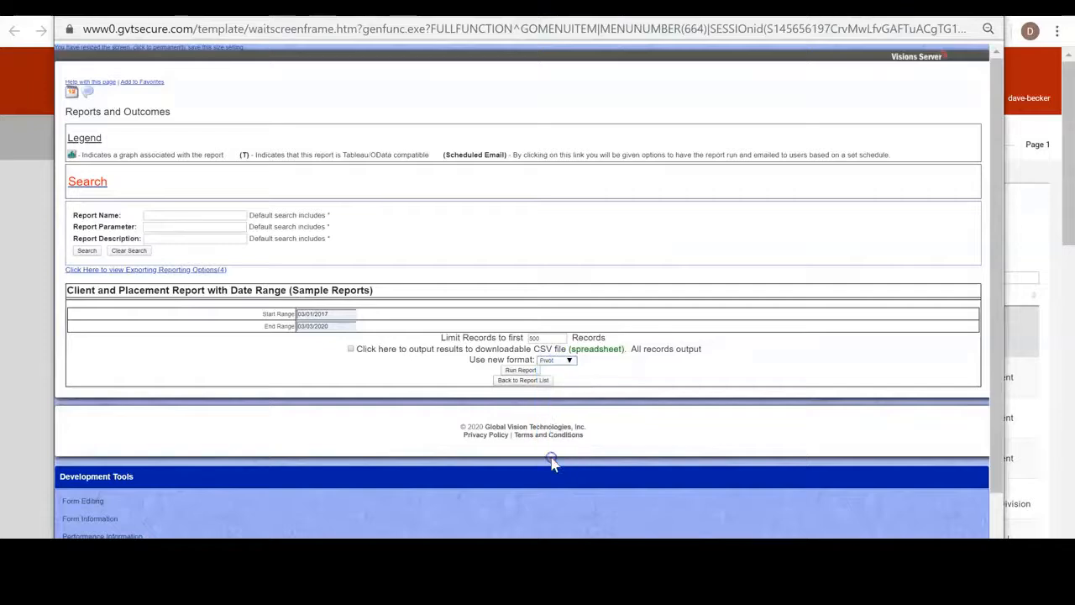
left_click(519, 371)
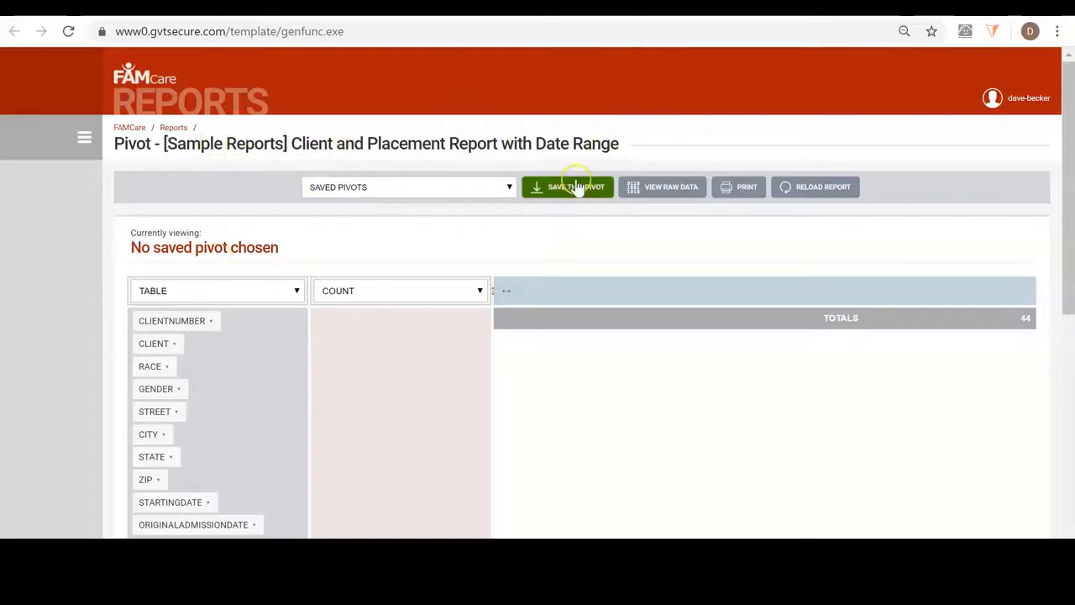
- View the list of saved pivots, show the report's raw data to look through it, and hide it again
left_click(454, 189)
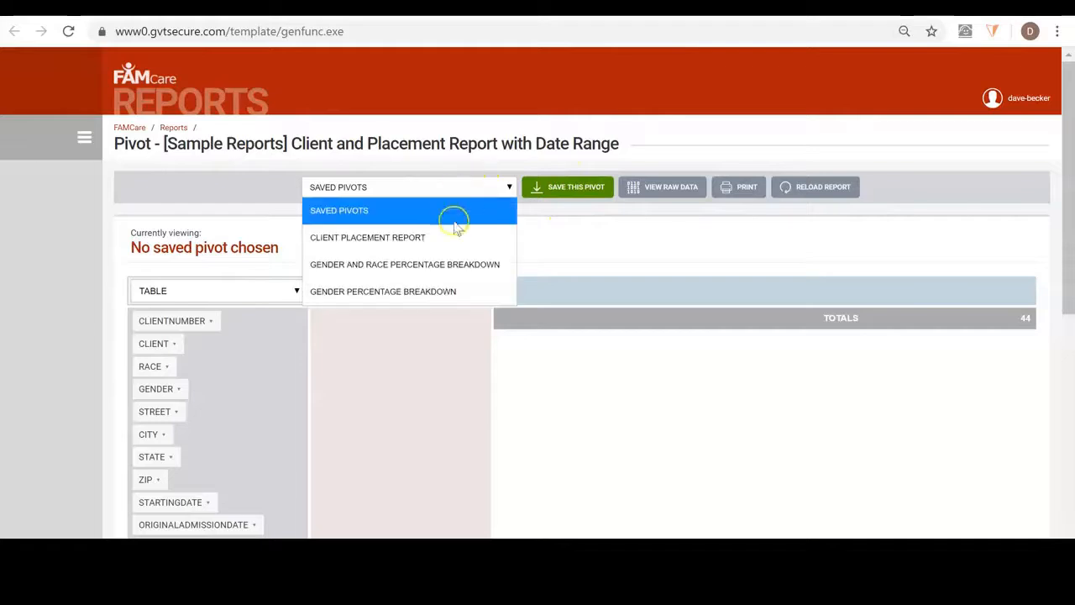
left_click(639, 236)
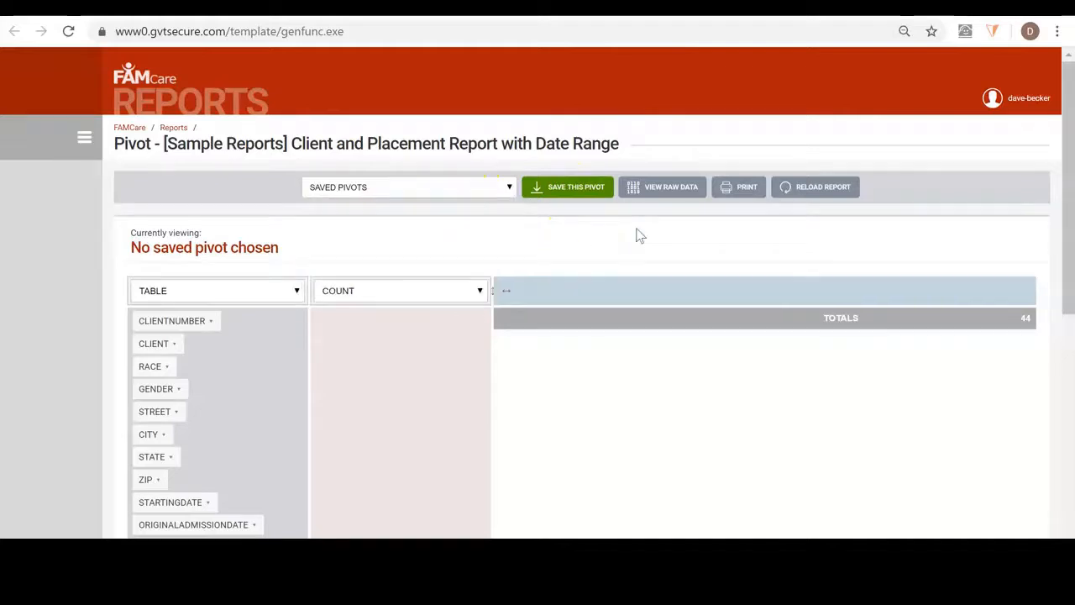
left_click(661, 188)
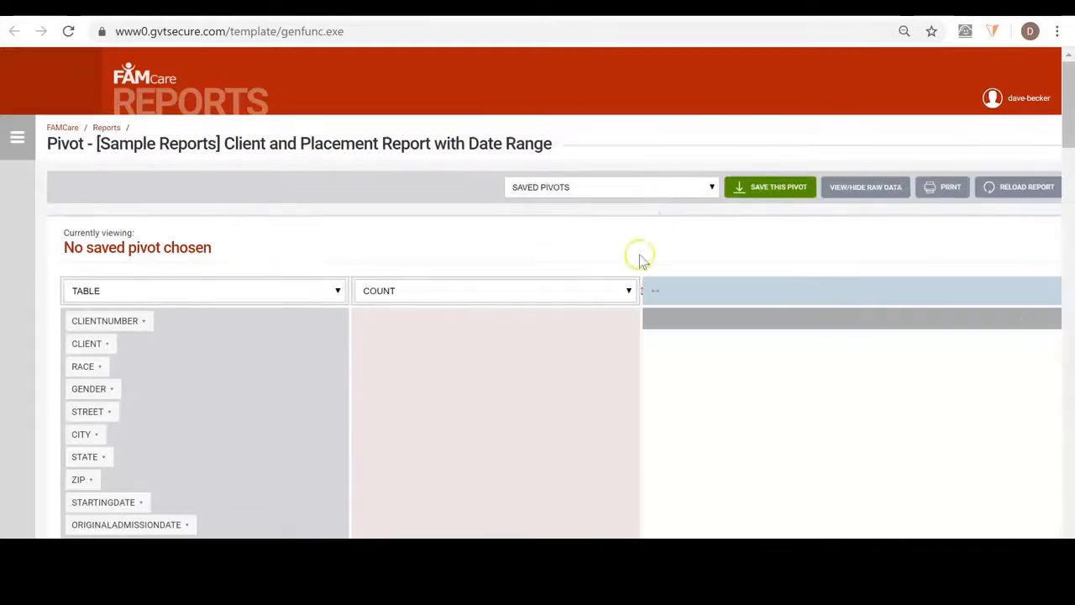
scroll(639, 257, "down", 8)
scroll(664, 244, "up", 8)
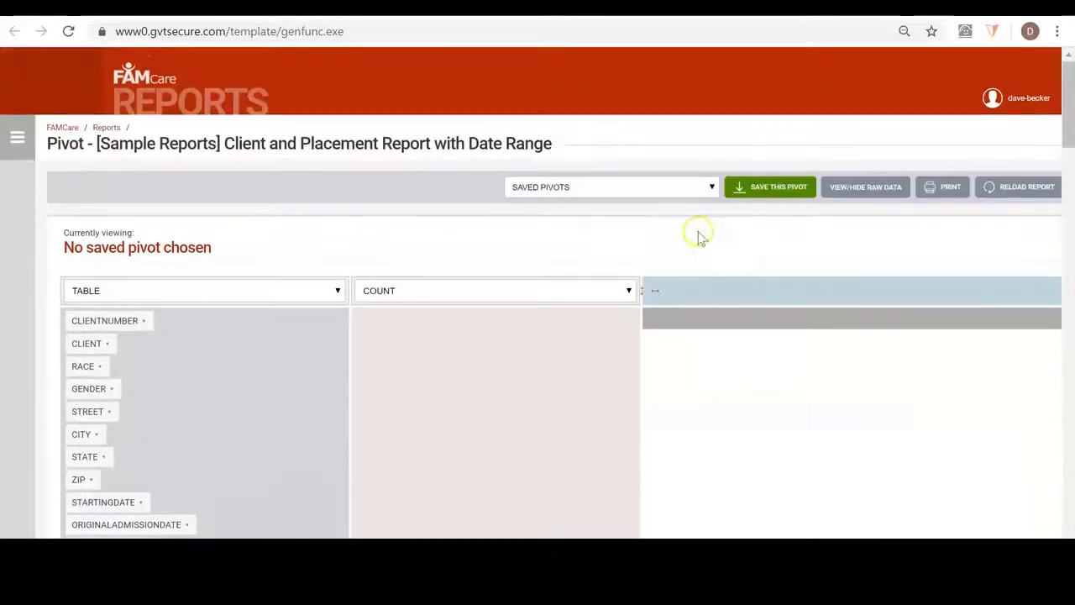
left_click(848, 193)
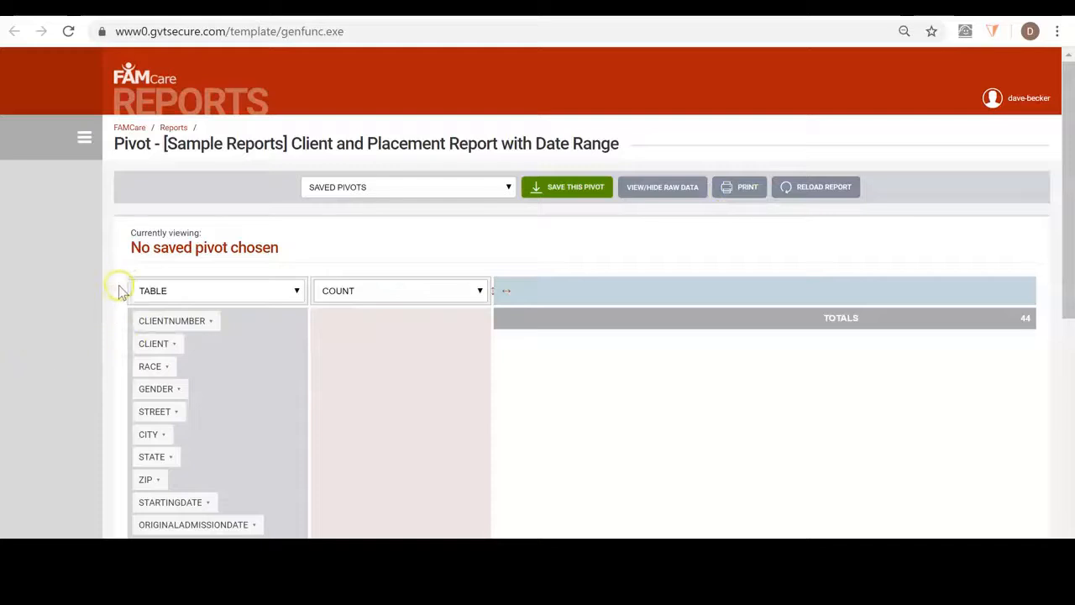
- Add the Client field to the pivot's rows
scroll(80, 289, "down", 1)
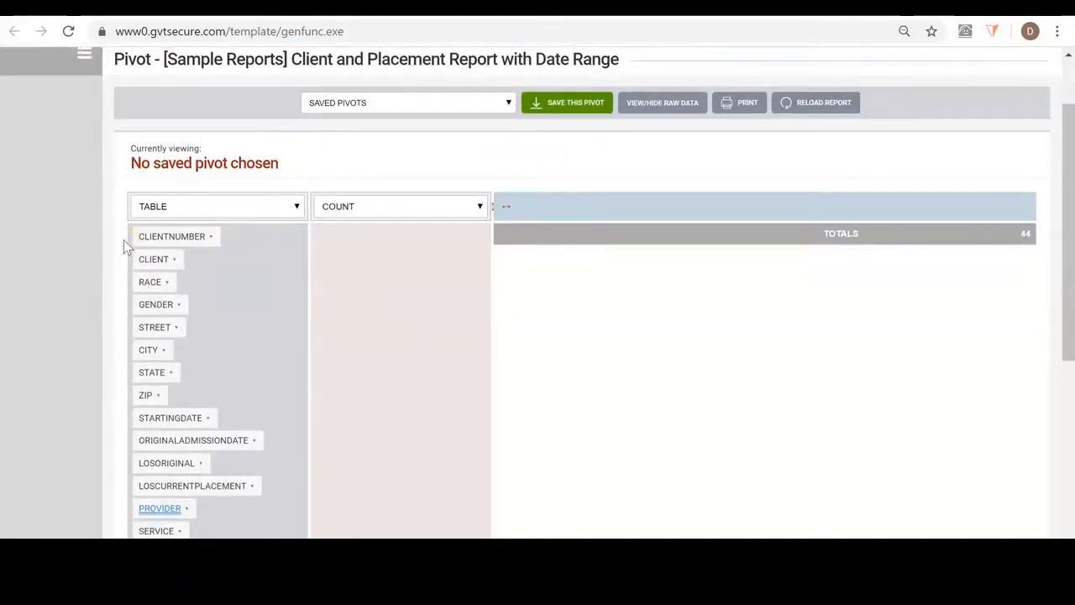
left_click(151, 257)
left_click_drag(151, 257, 339, 241)
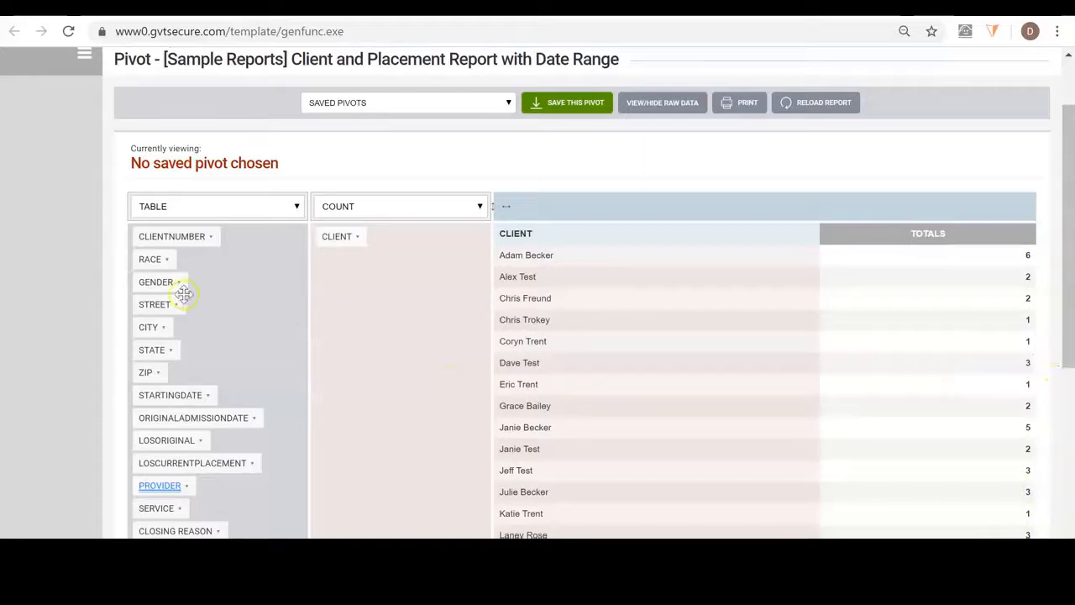
- Add Gender and Race as column fields of the pivot, with Gender above Race, and look over the resulting table
left_click_drag(155, 282, 336, 264)
left_click_drag(170, 267, 336, 281)
left_click_drag(329, 237, 538, 210)
left_click_drag(300, 199, 221, 232)
left_click_drag(326, 260, 525, 206)
left_click_drag(334, 257, 578, 207)
scroll(519, 483, "down", 2)
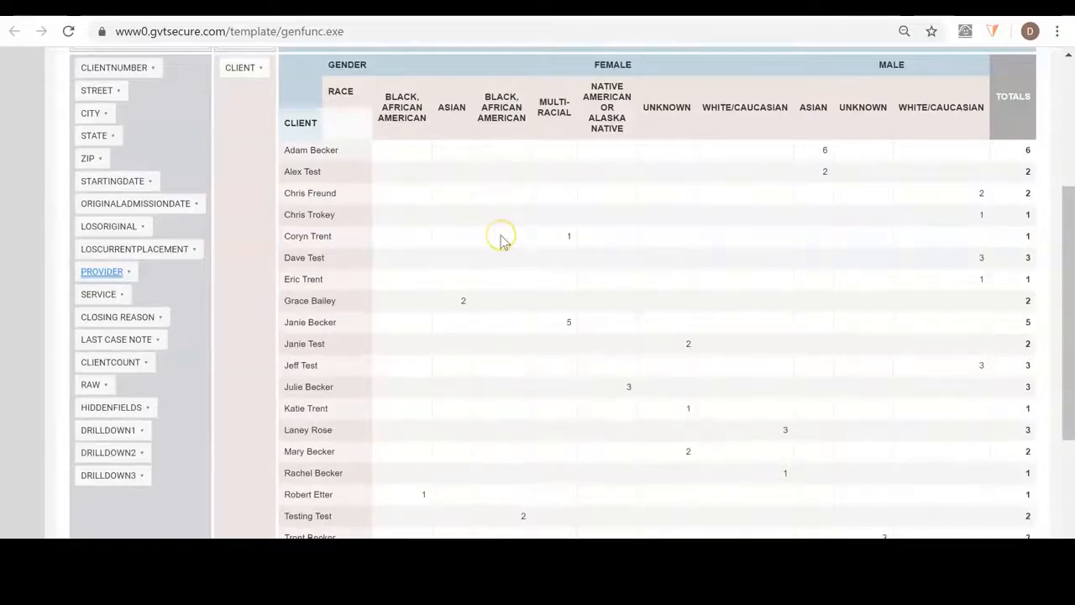
scroll(501, 241, "down", 3)
scroll(499, 241, "up", 5)
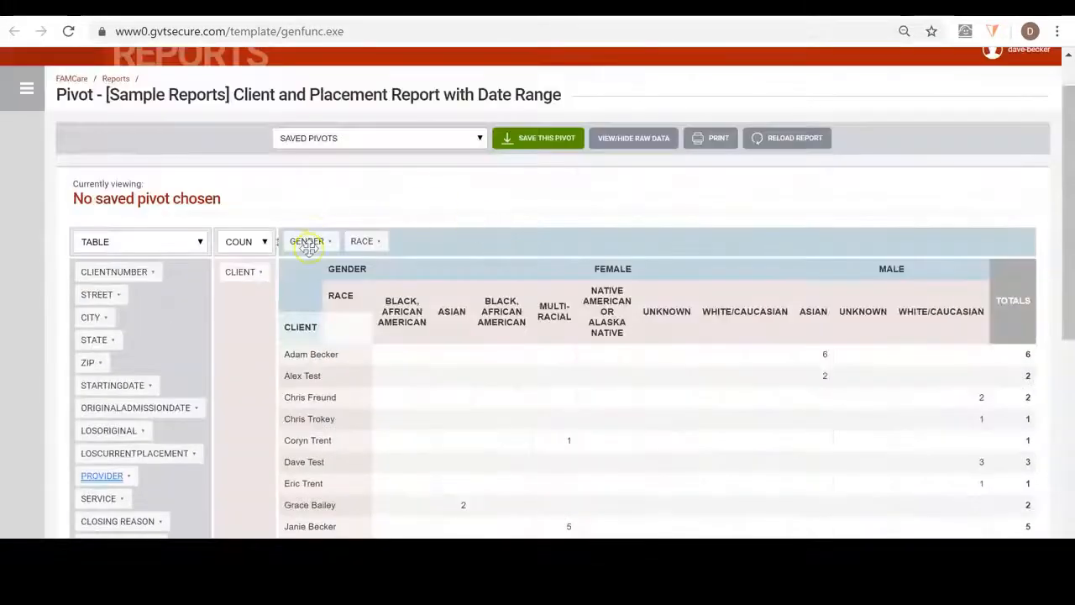
- Return Gender and Race from the pivot's columns to the unused fields, and close the advertisement pop-up
left_click_drag(304, 243, 120, 295)
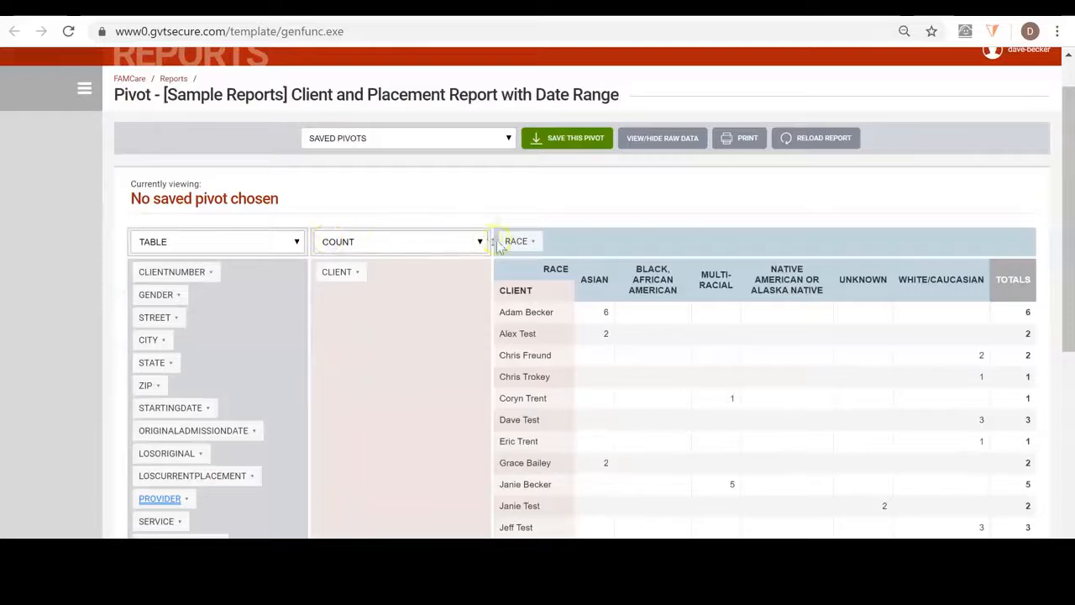
left_click_drag(499, 244, 180, 288)
scroll(213, 309, "down", 1)
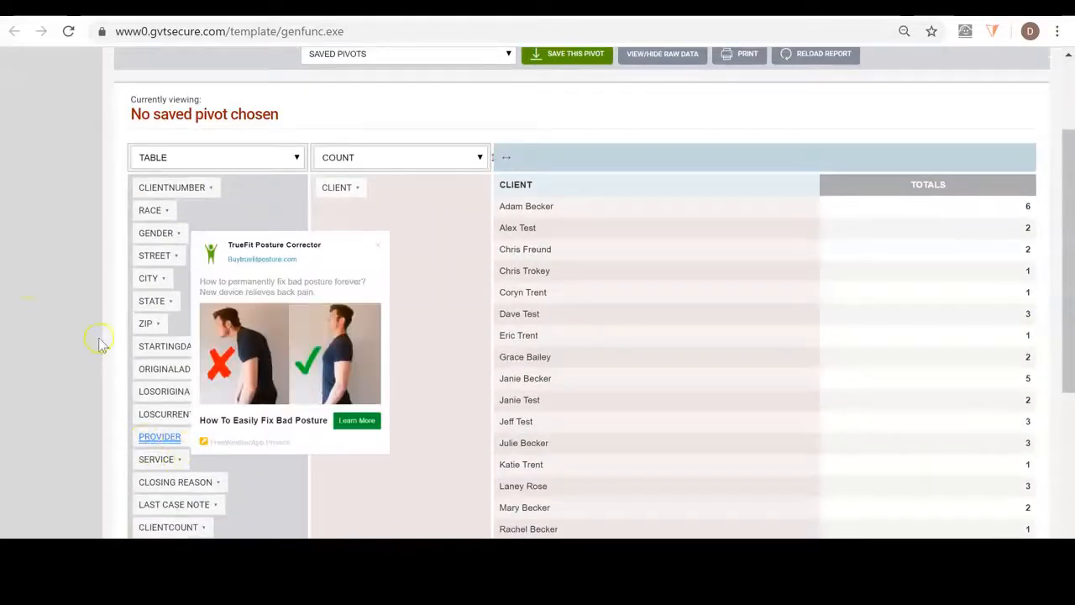
left_click(379, 245)
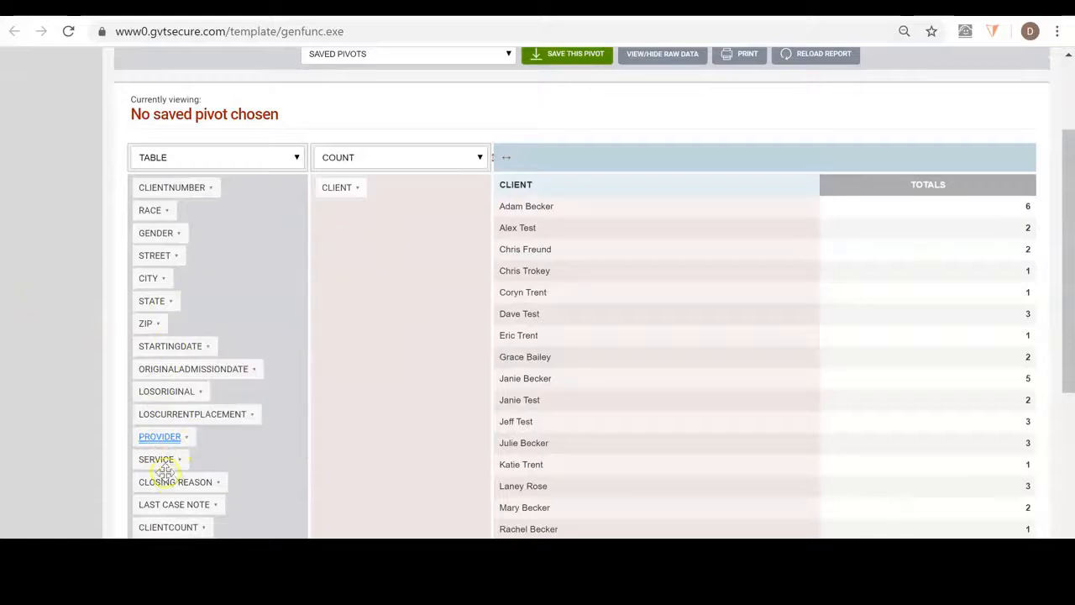
- Add Service to the pivot's rows ahead of Client and look through the clients grouped by service
left_click_drag(165, 472, 338, 202)
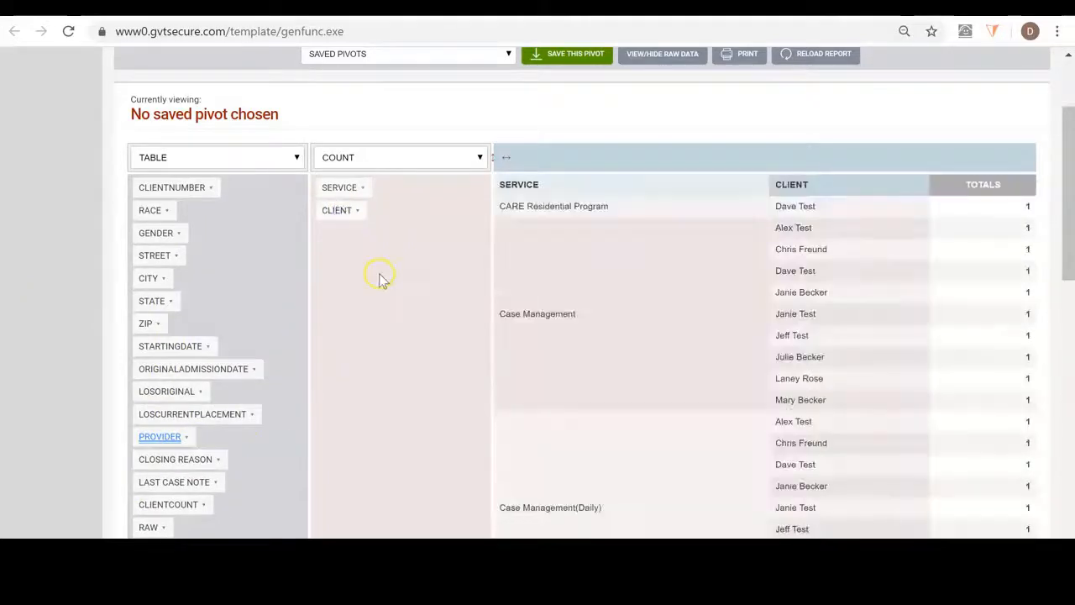
scroll(942, 386, "down", 6)
left_click(944, 381)
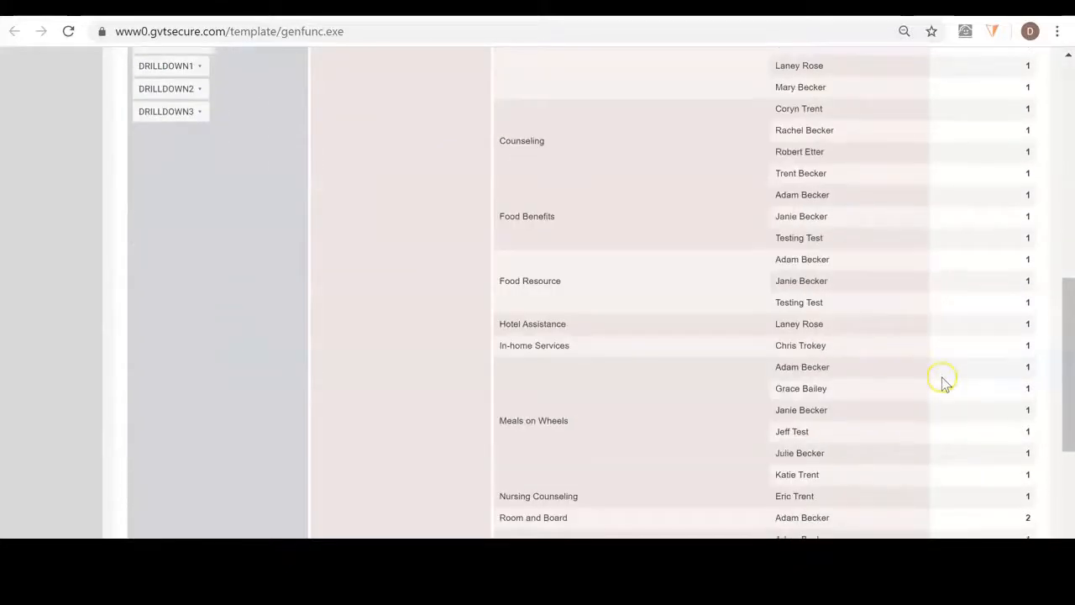
scroll(943, 382, "up", 6)
scroll(739, 372, "down", 1)
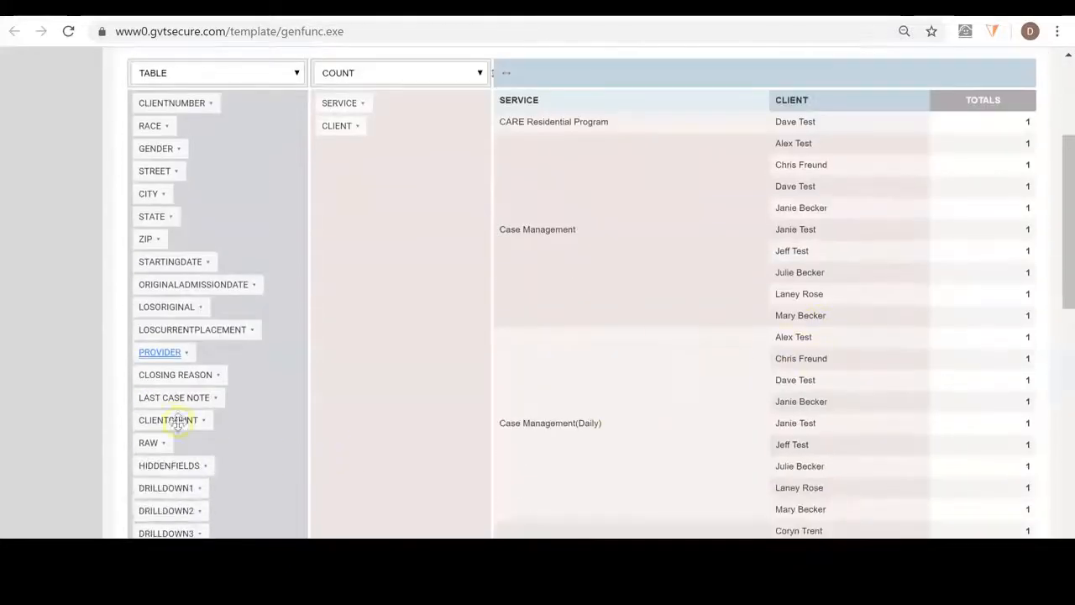
- Add Closing Reason to the pivot's rows between Service and Client and look through the result
left_click_drag(178, 423, 351, 148)
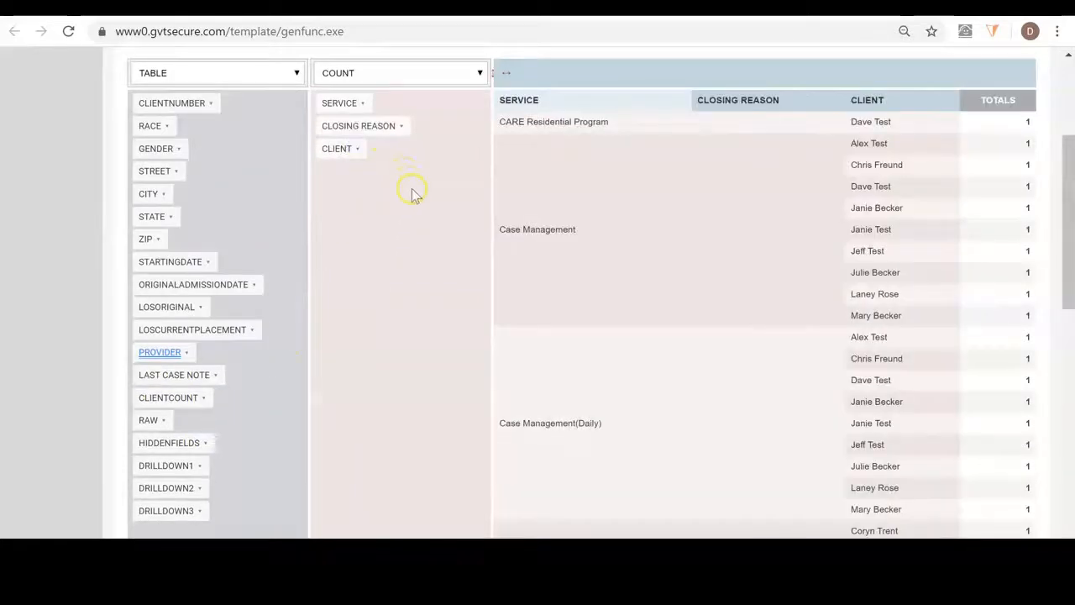
scroll(412, 195, "down", 10)
scroll(413, 200, "up", 12)
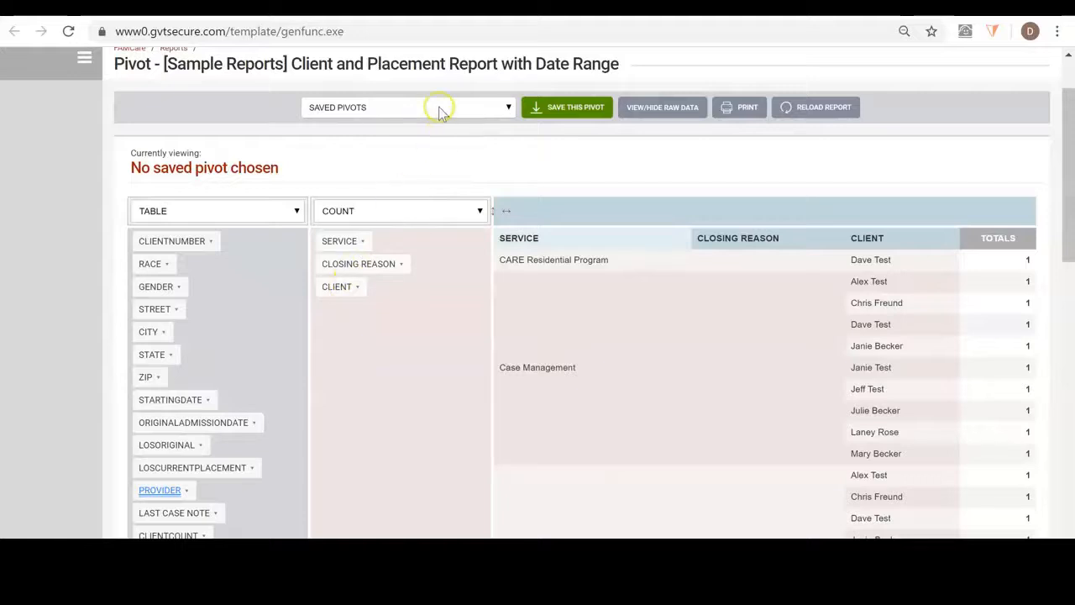
- Load the saved pivot Client Placement Report
left_click(440, 110)
left_click(417, 161)
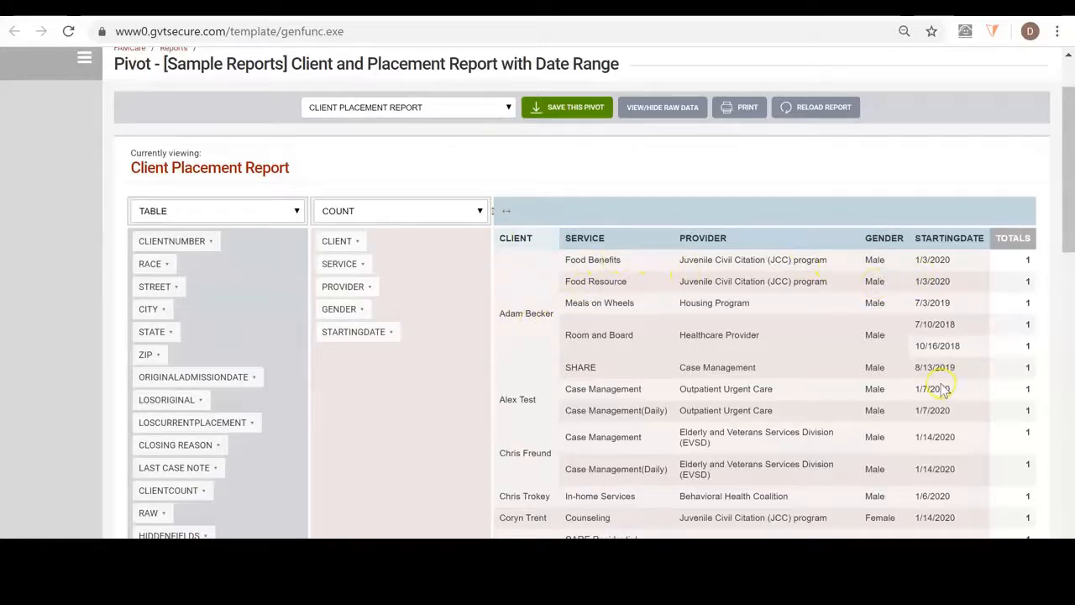
left_click(508, 108)
left_click(678, 154)
- Add City as a column field and save the pivot as "Client Placement Report with City"
left_click_drag(149, 313, 555, 212)
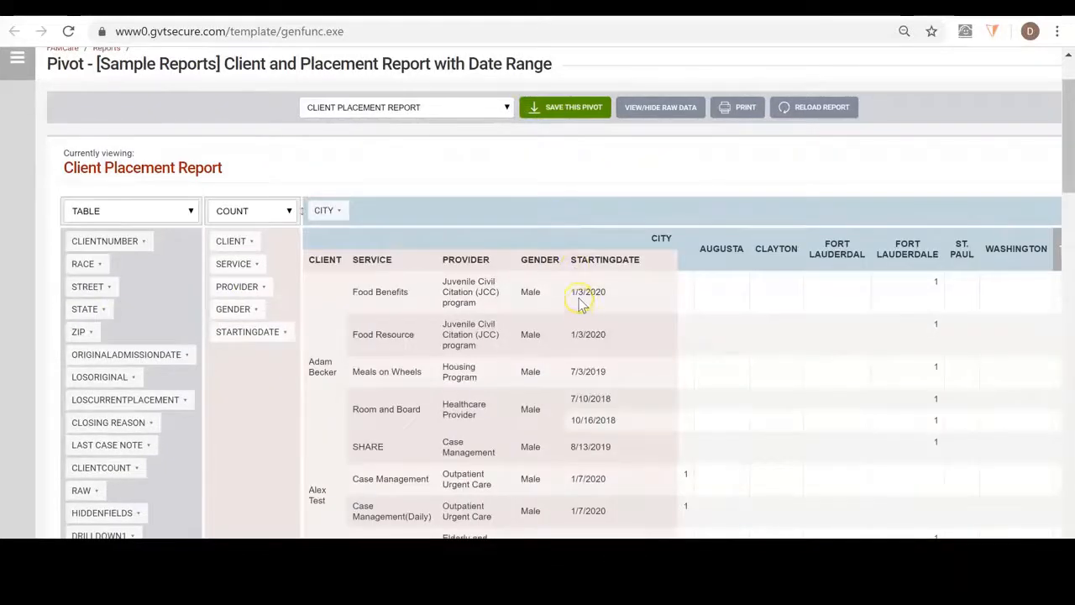
left_click(542, 109)
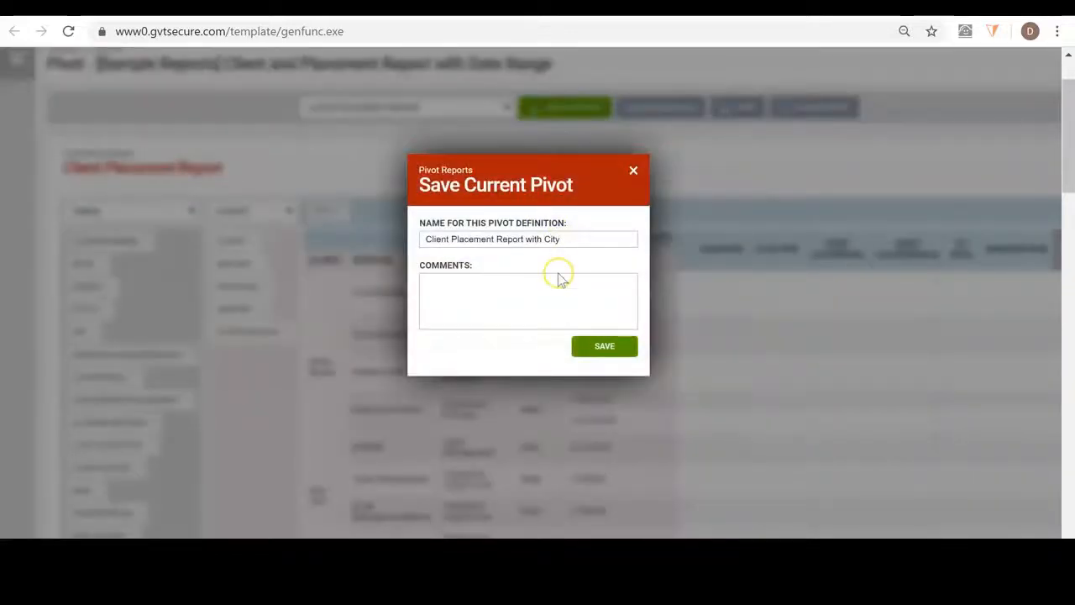
left_click(507, 298)
left_click(607, 346)
left_click(593, 340)
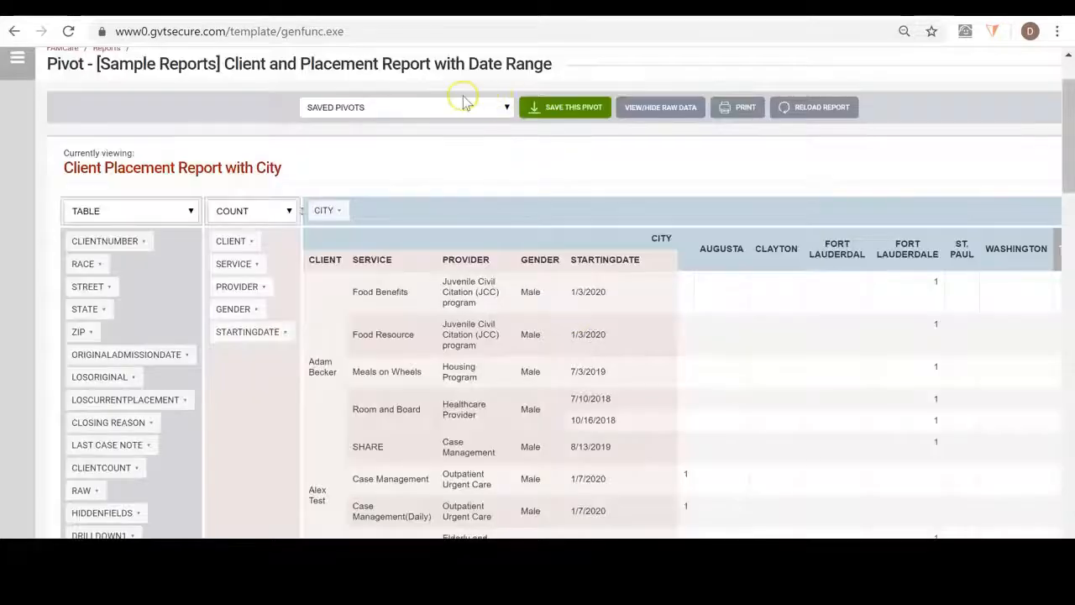
- Load the saved pivot Gender Percentage Breakdown and try the Table Barchart display before returning to Table
left_click(454, 108)
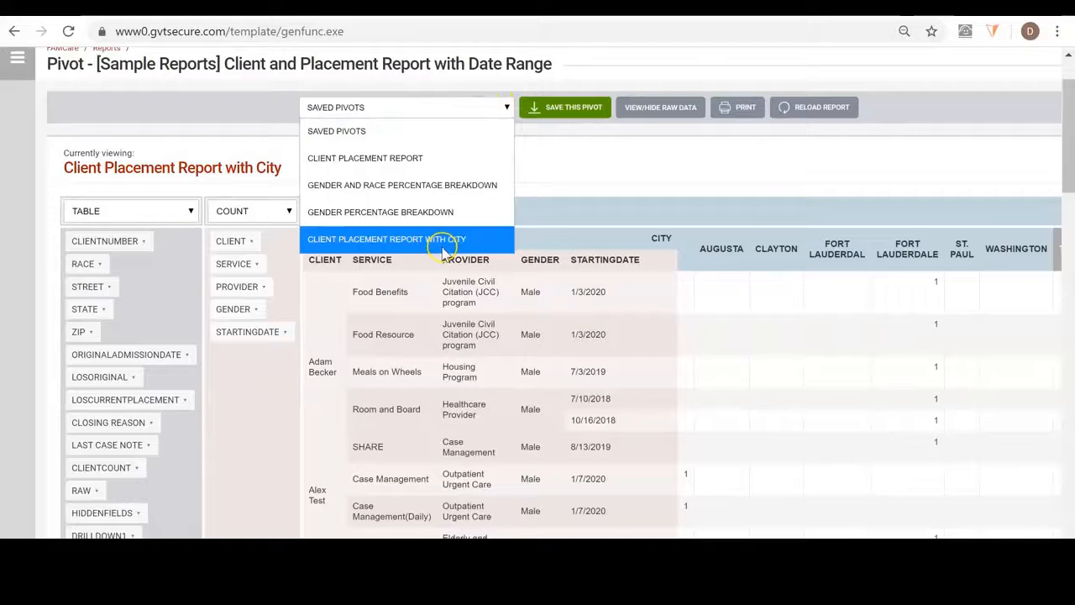
left_click(442, 215)
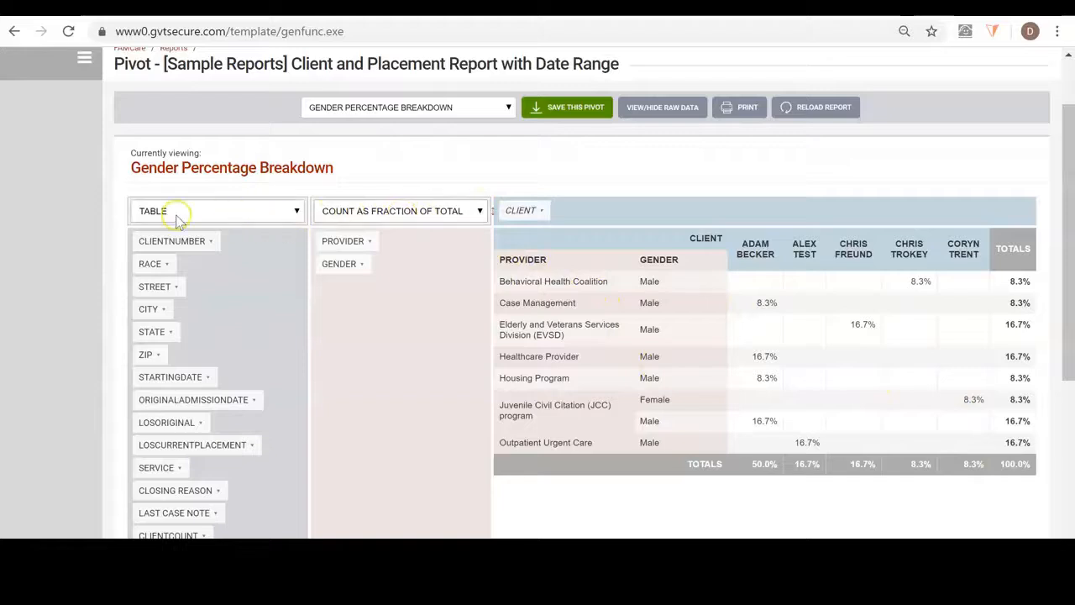
left_click(215, 214)
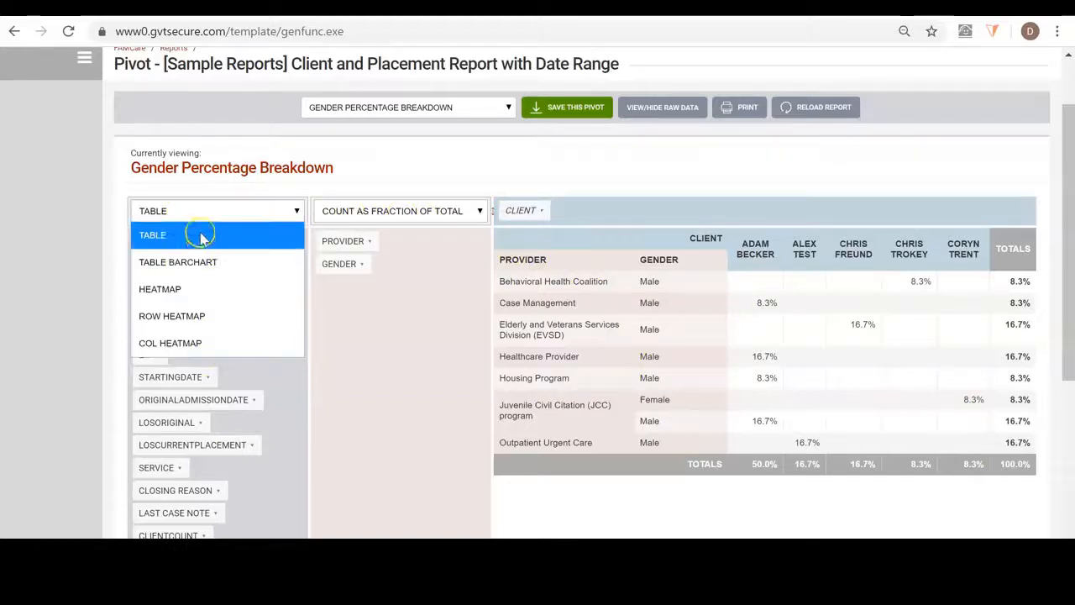
left_click(200, 262)
left_click(214, 212)
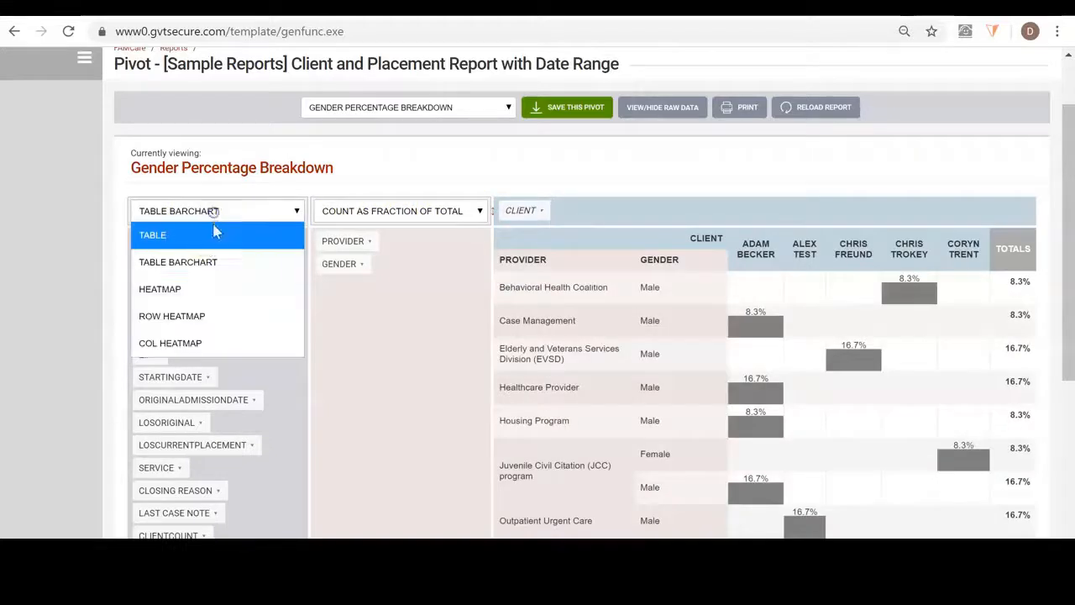
left_click(225, 235)
- Look through the aggregation options available for the pivot's values without changing the selection
left_click(408, 211)
scroll(392, 315, "up", 5)
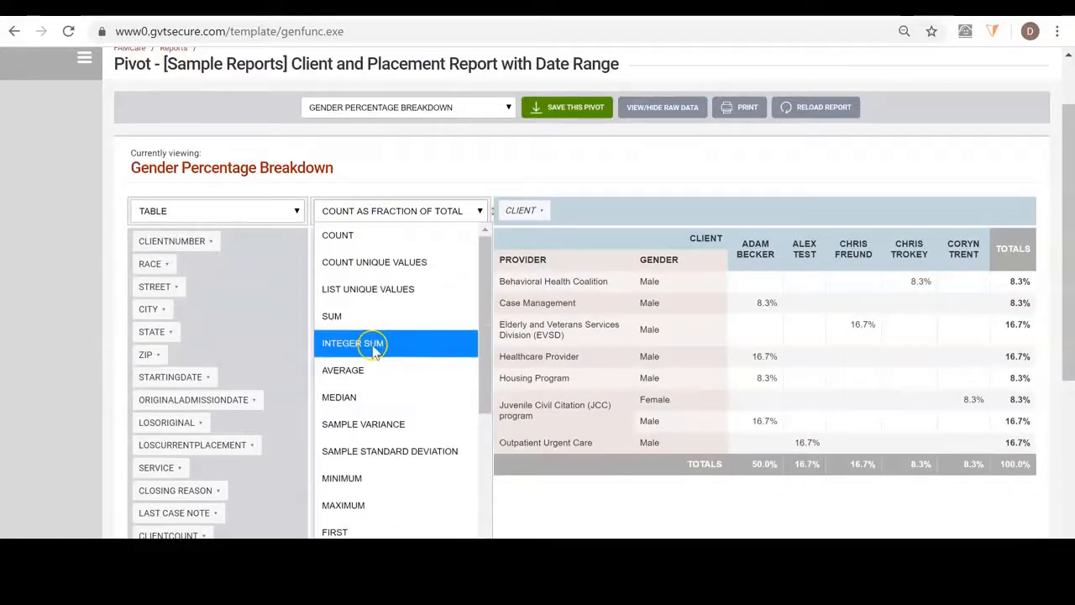
scroll(375, 372, "down", 3)
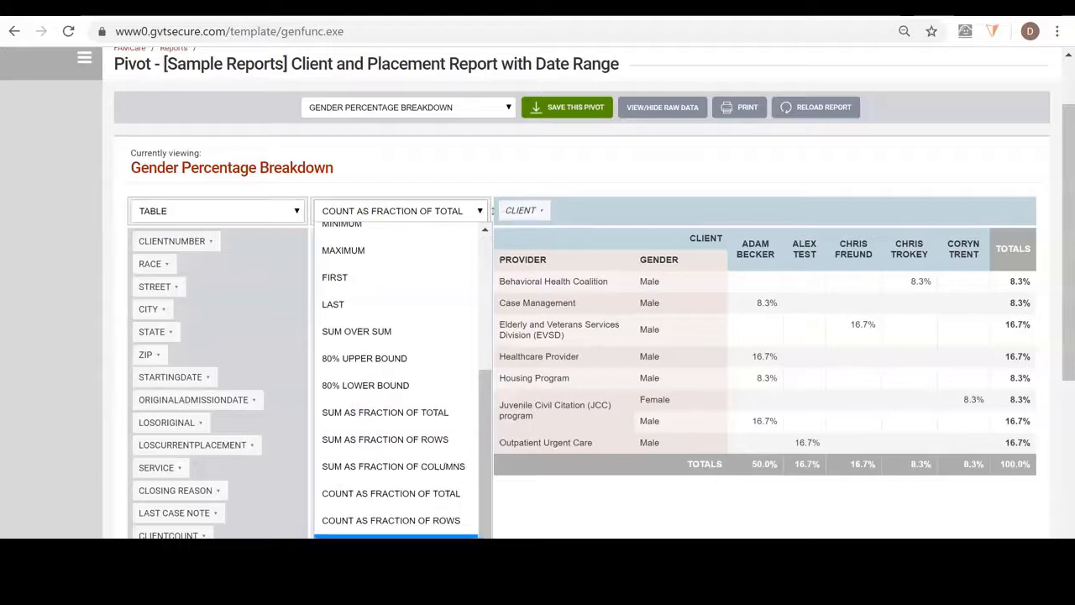
left_click(749, 148)
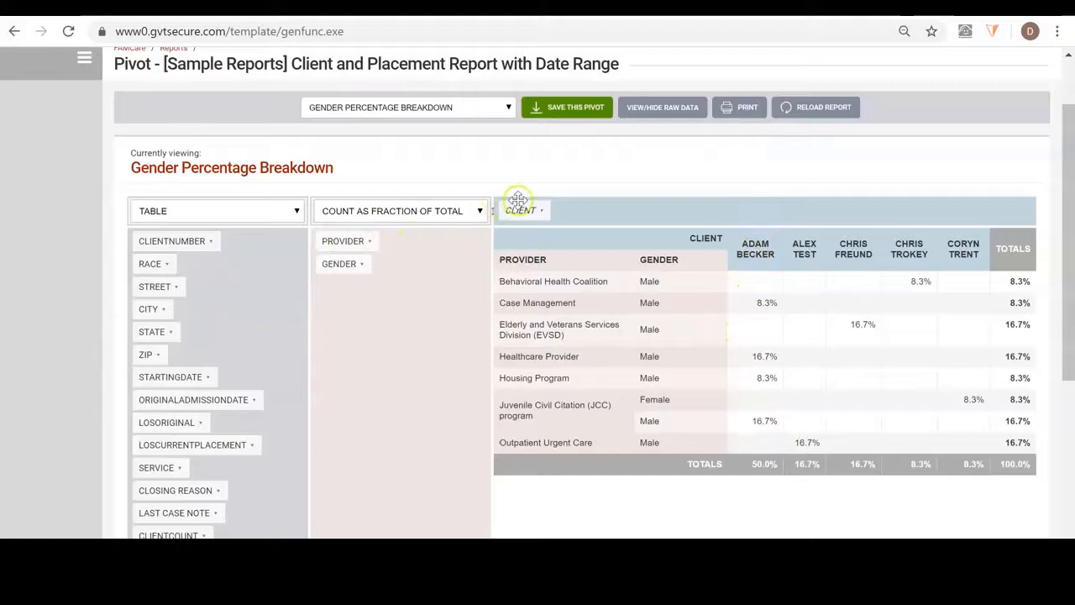
- Swap Client into the pivot's rows and Gender into its columns, and set the aggregation to Count as Fraction of Rows
left_click_drag(514, 210, 539, 212)
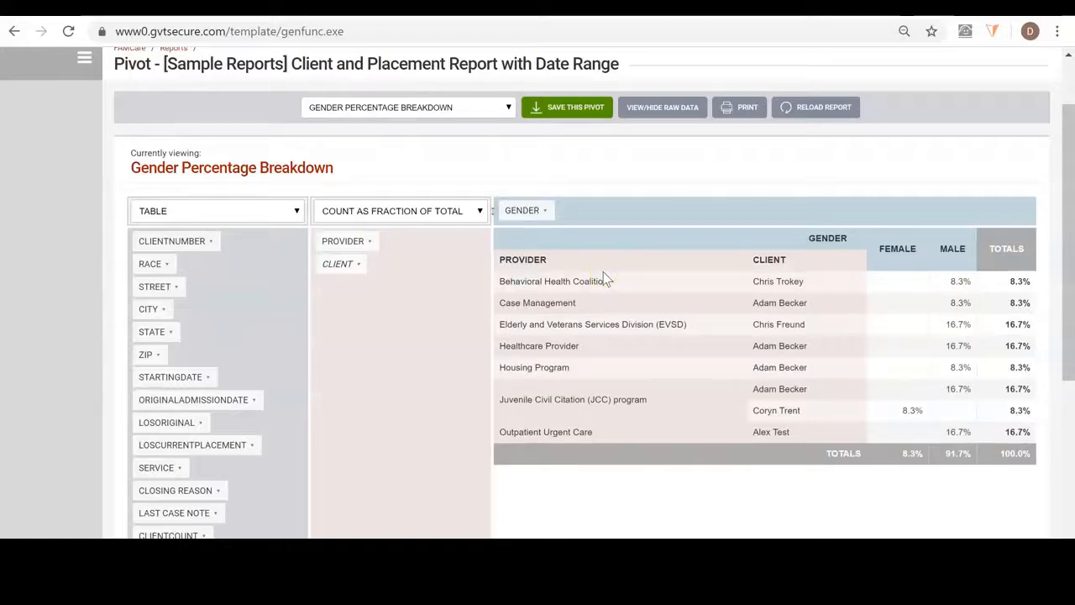
left_click(420, 212)
scroll(420, 389, "down", 2)
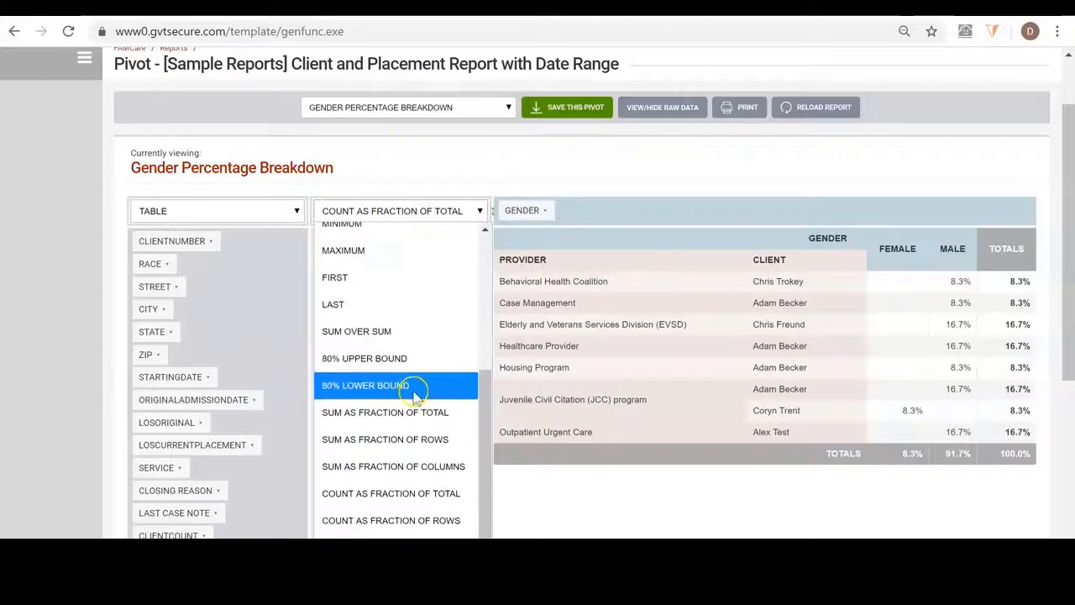
left_click(389, 521)
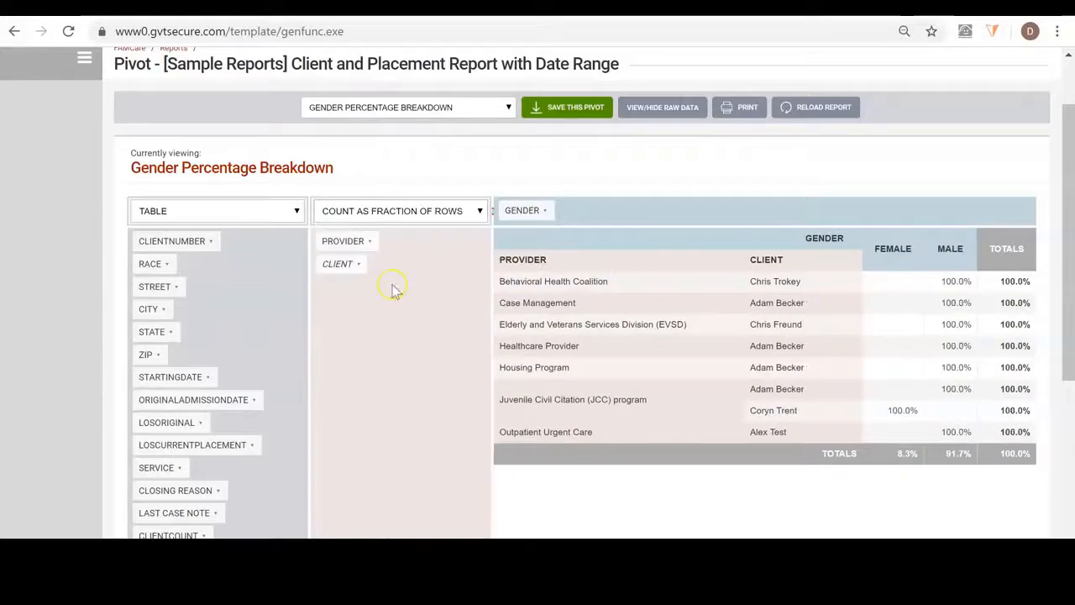
- Set the pivot's aggregation to Sum as Fraction of Columns
left_click(407, 213)
left_click(404, 509)
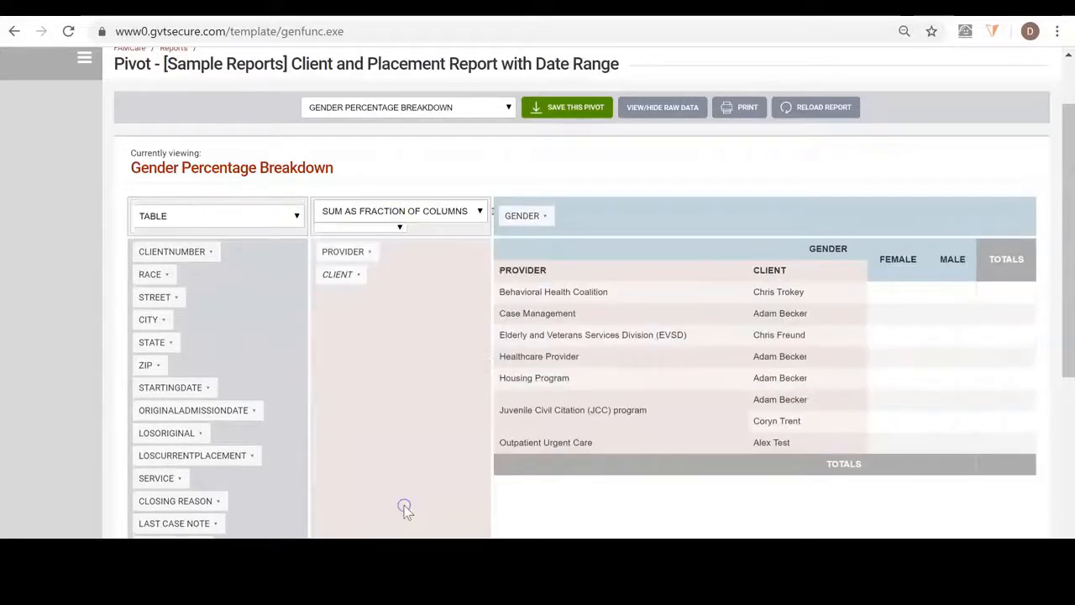
- Set ClientCount as the field that the pivot's Sum as Fraction of Columns aggregation uses
left_click(400, 227)
scroll(363, 395, "down", 3)
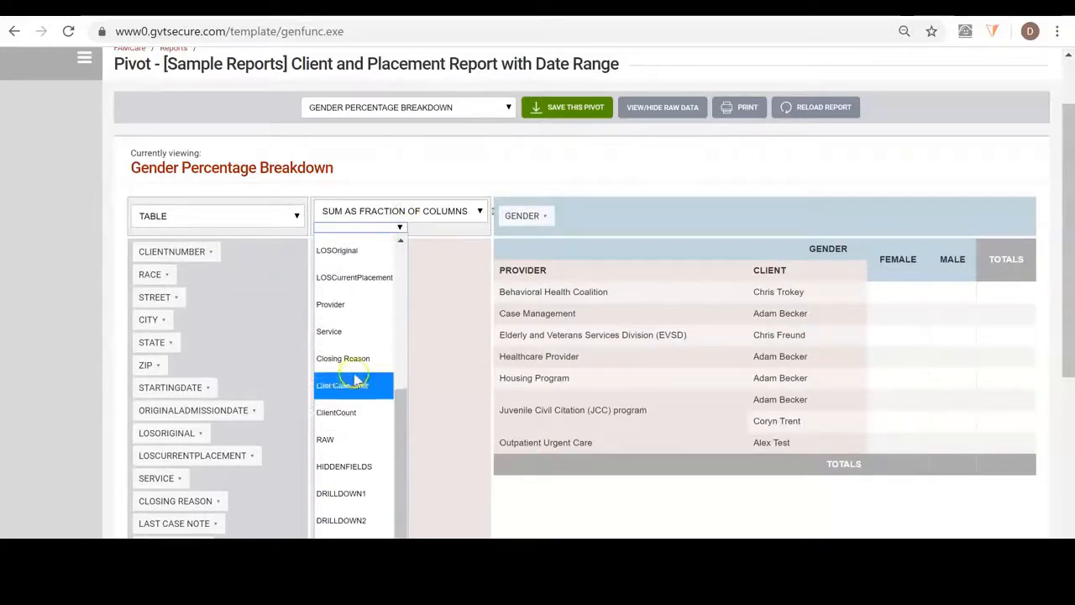
left_click(359, 331)
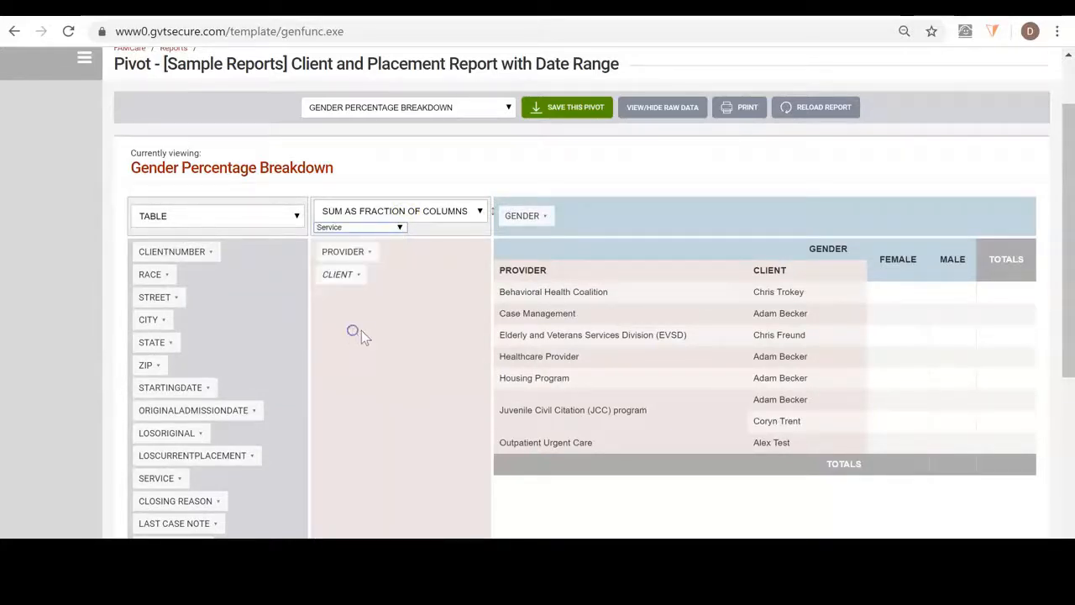
left_click(382, 232)
scroll(377, 373, "down", 5)
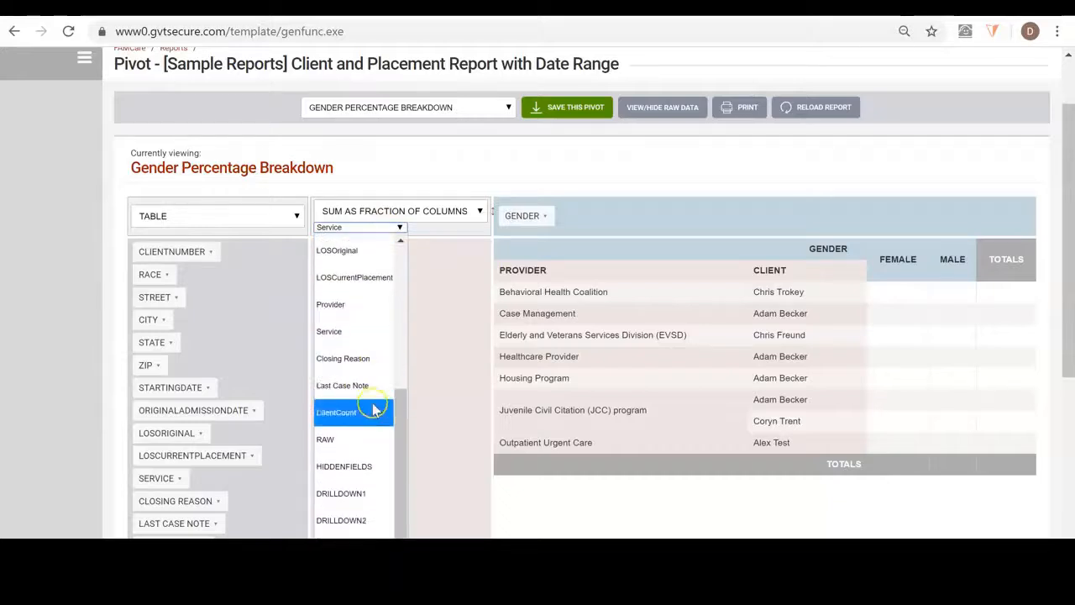
left_click(370, 412)
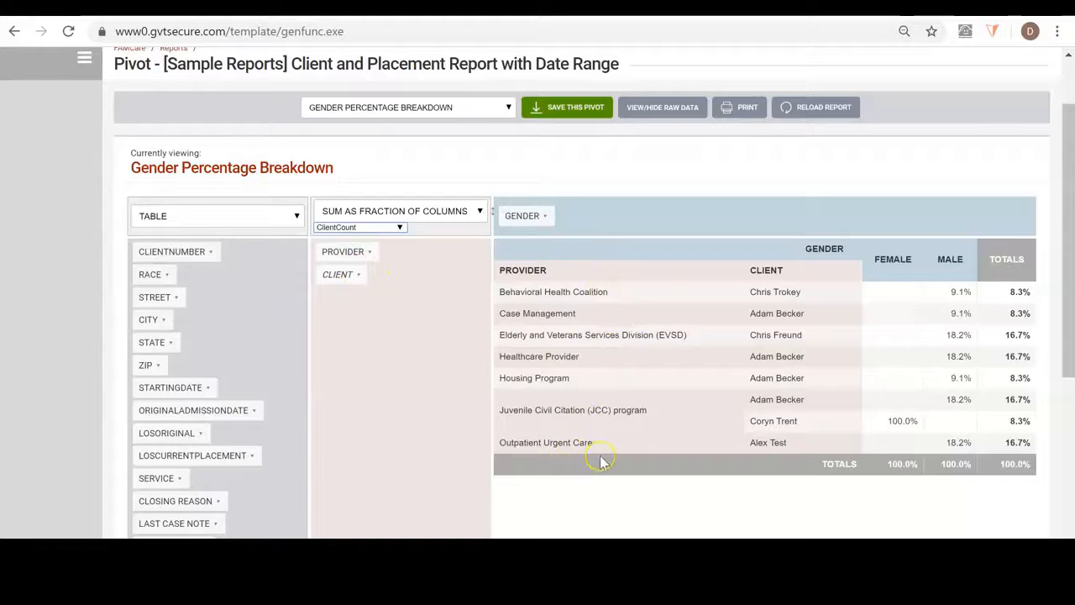
- Filter the pivot's Provider values to exclude Outpatient Urgent Care
left_click(370, 252)
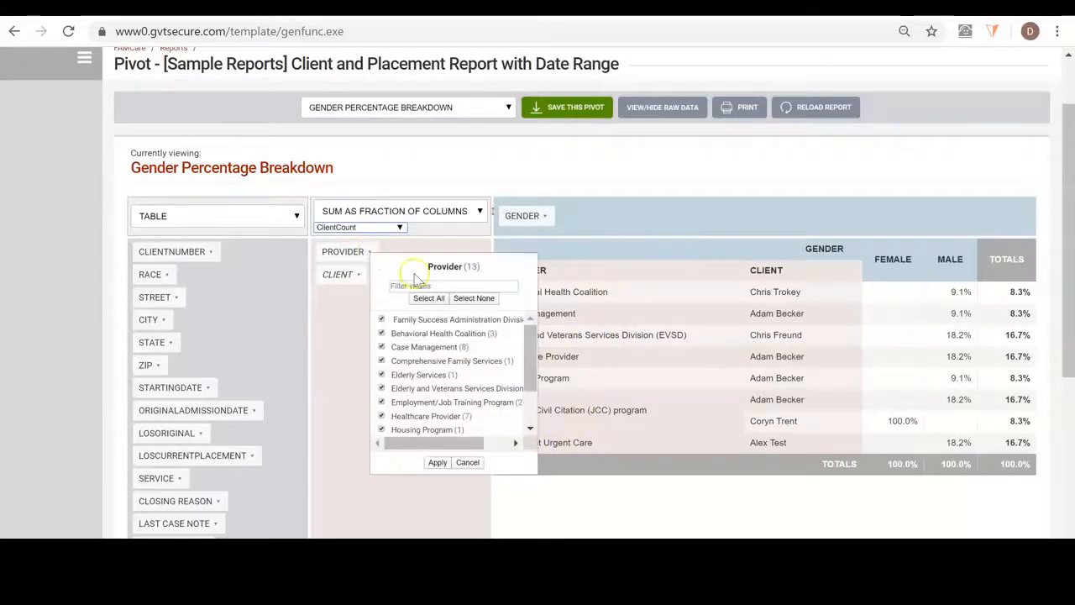
left_click(474, 301)
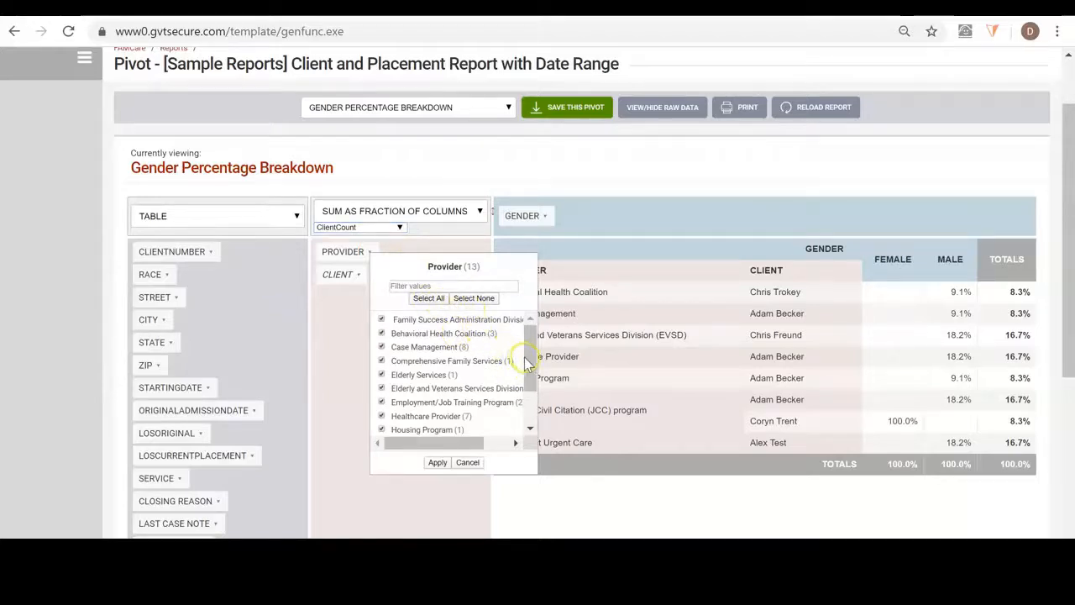
left_click_drag(528, 362, 523, 428)
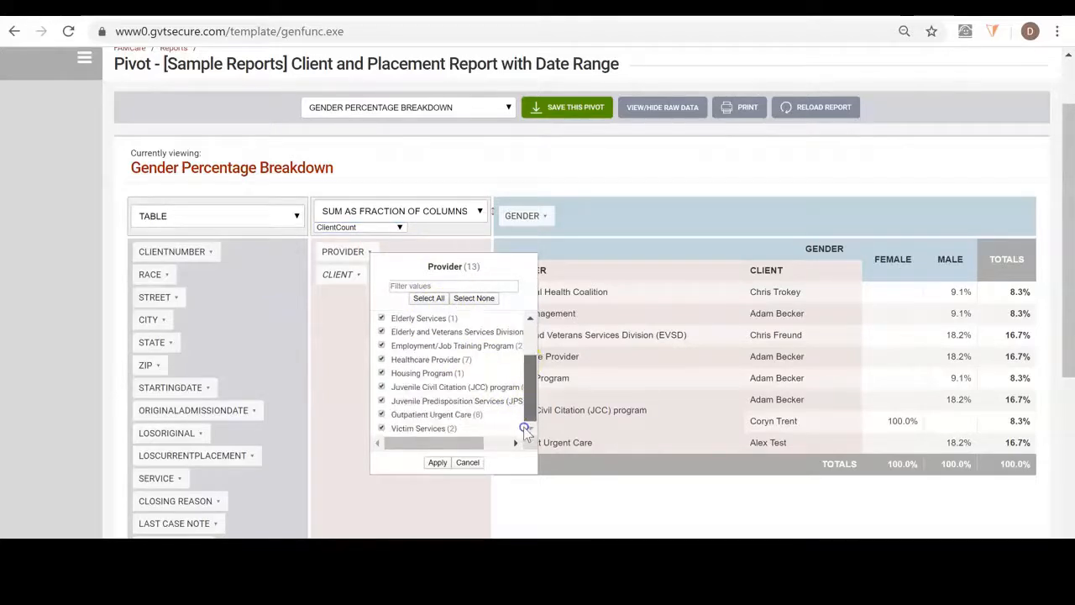
left_click(382, 414)
left_click(438, 463)
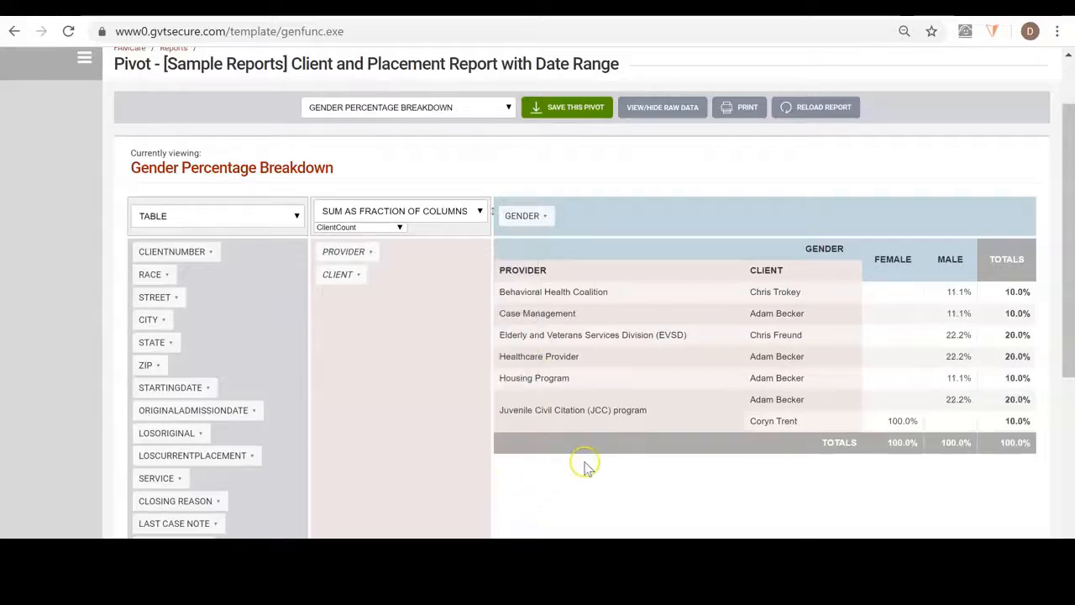
left_click(472, 108)
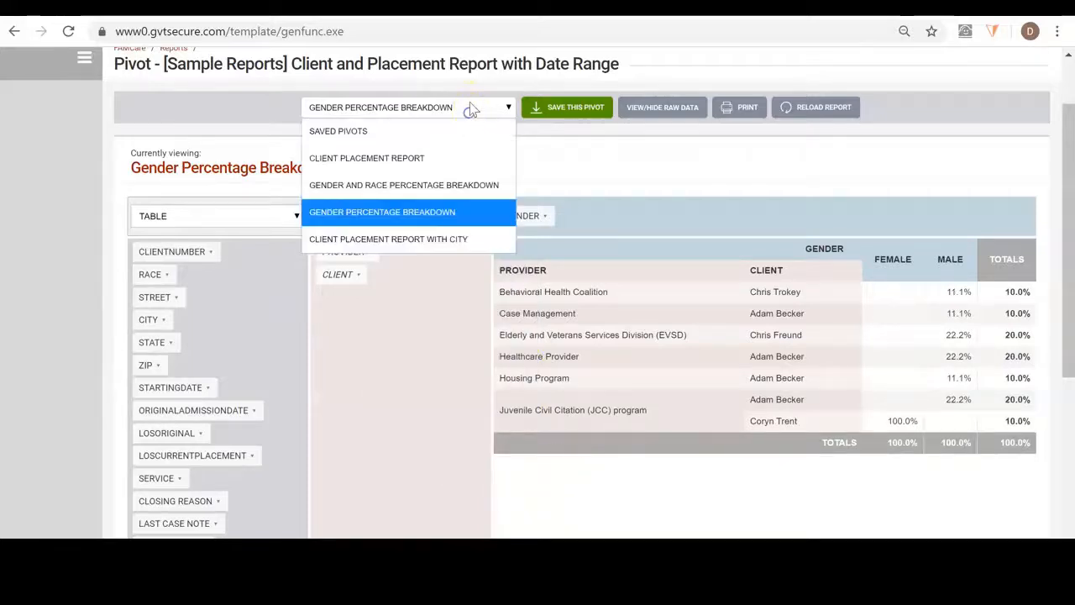
left_click(589, 159)
left_click(96, 227)
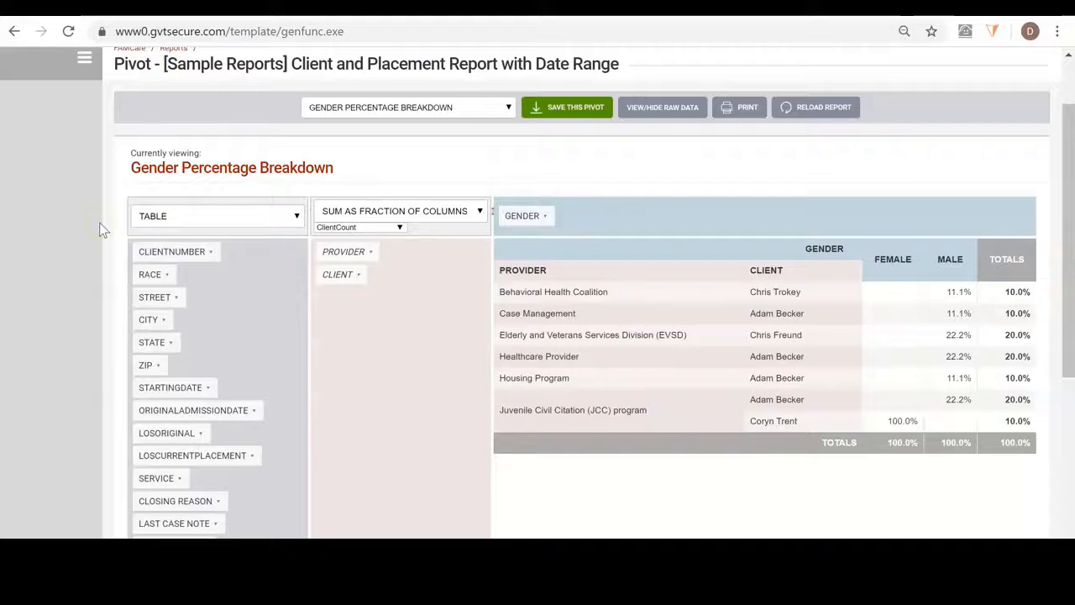
- Add Zip to the pivot's rows below Client and browse the aggregation options without changing the selection
scroll(71, 218, "down", 1)
left_click_drag(145, 280, 336, 212)
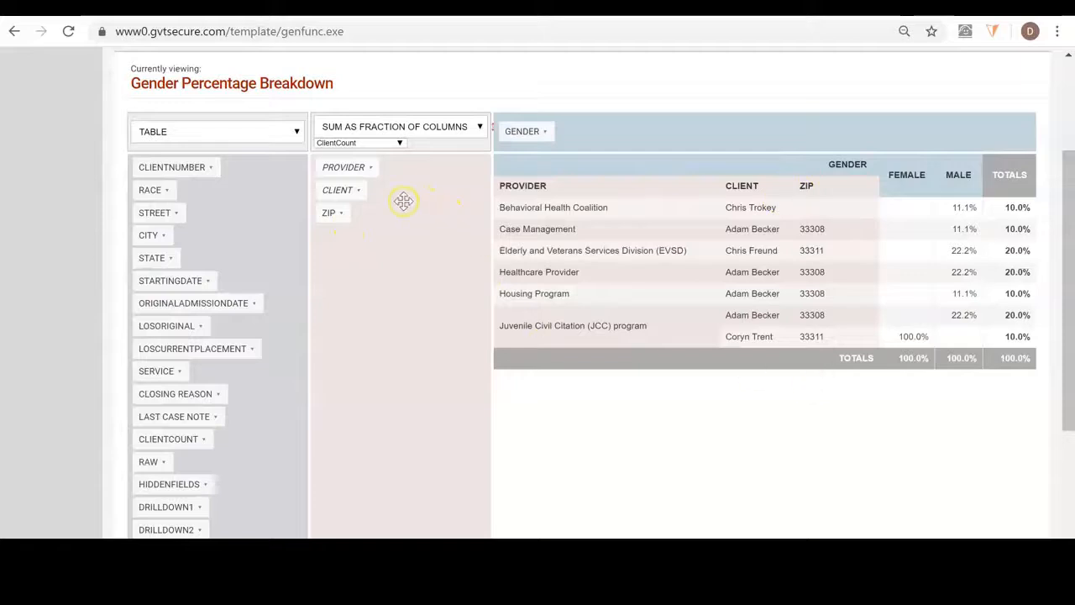
left_click(377, 127)
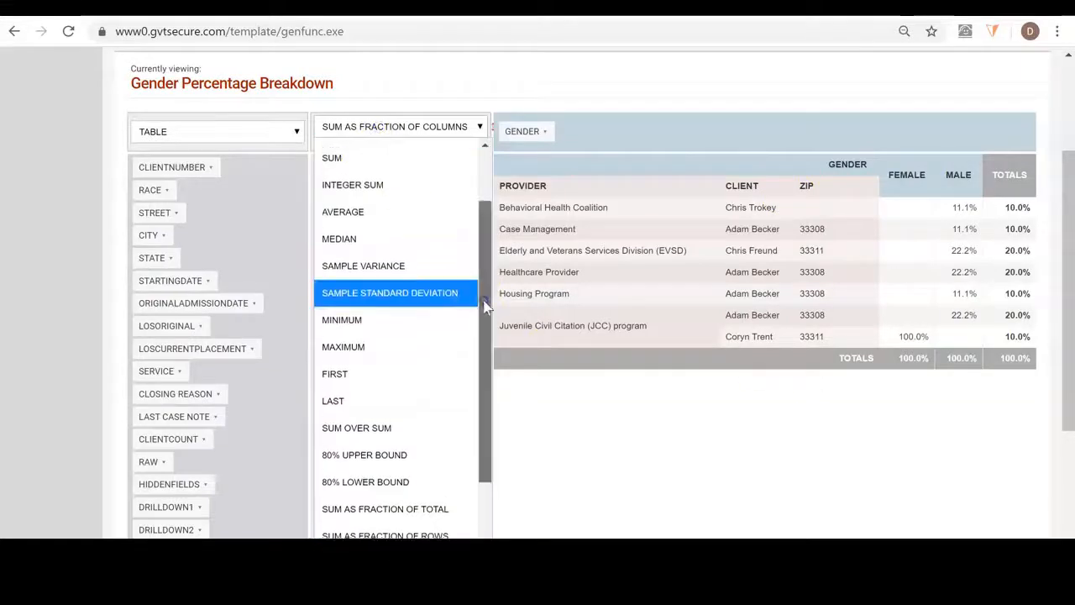
scroll(485, 306, "up", 2)
left_click(601, 113)
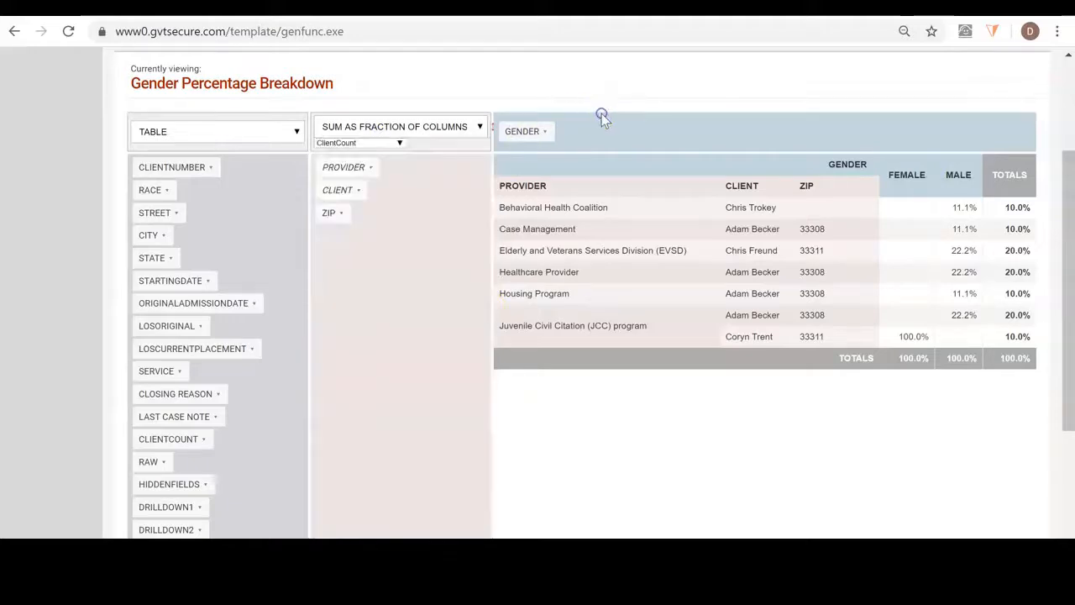
- Load the saved pivot Gender and Race Percentage Breakdown and view its full table down to the totals
scroll(602, 113, "up", 2)
left_click(455, 186)
left_click(432, 262)
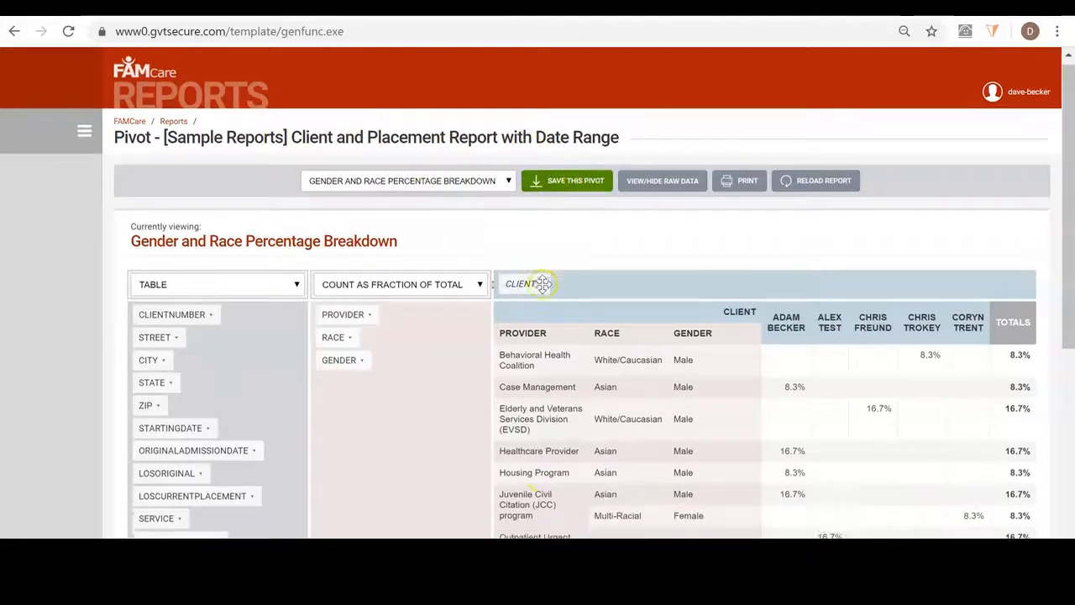
scroll(542, 286, "down", 3)
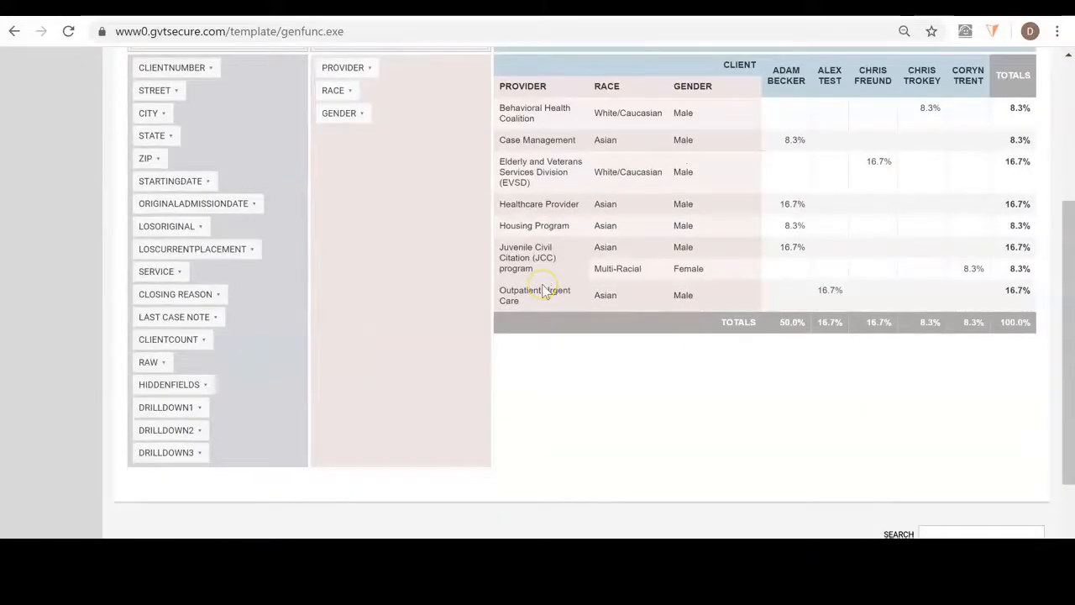